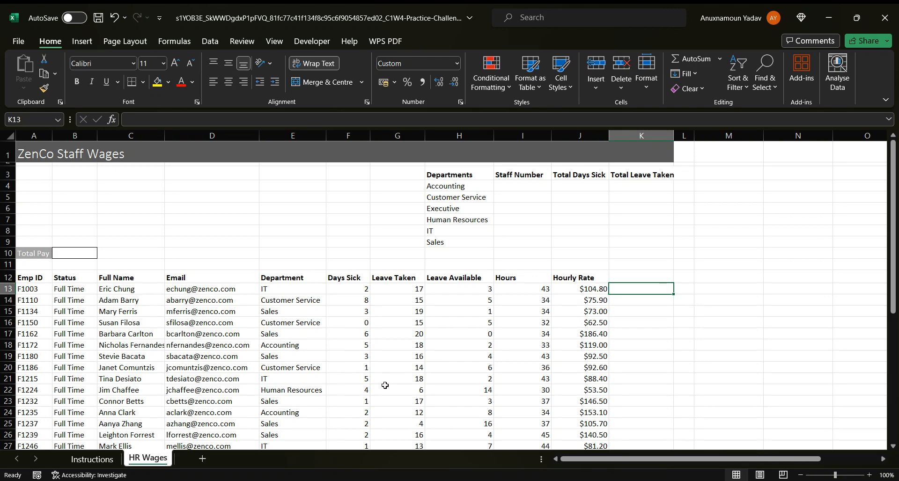
# Convert the staff data range starting at the Emp ID header in A12 into a table with a header row
pyautogui.click(385, 385)
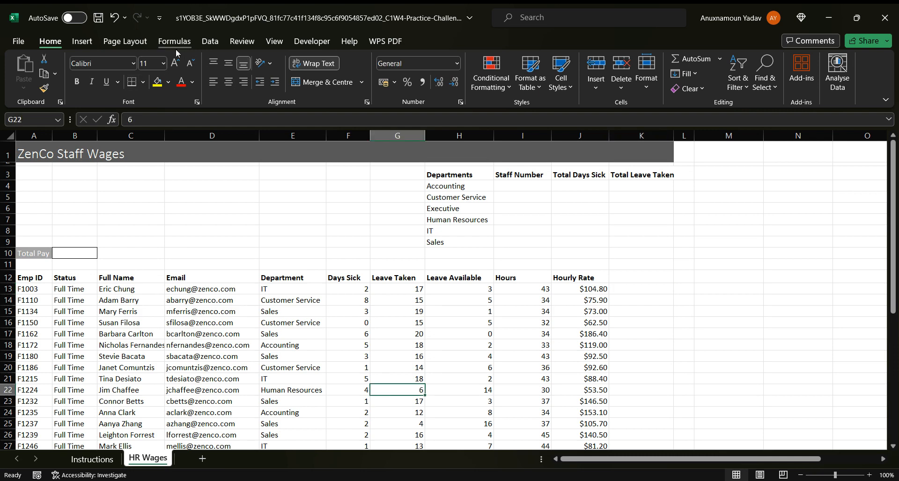
pyautogui.click(87, 42)
pyautogui.click(109, 67)
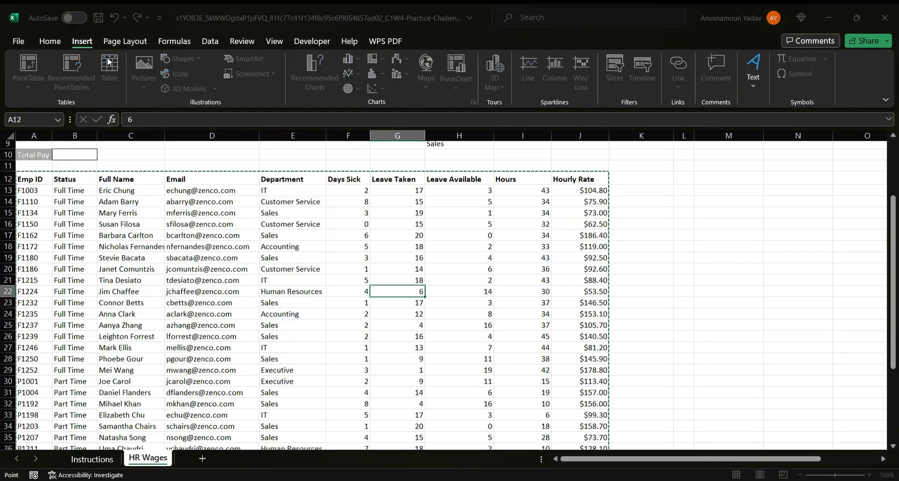
pyautogui.press('Return')
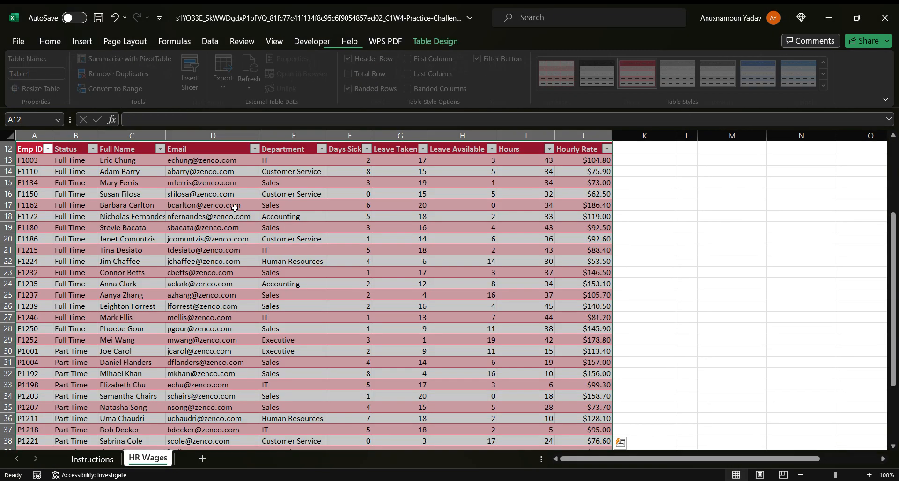
pyautogui.click(665, 275)
# Apply the Dark Red, Table Style Medium 16 style to the staff table
pyautogui.click(523, 250)
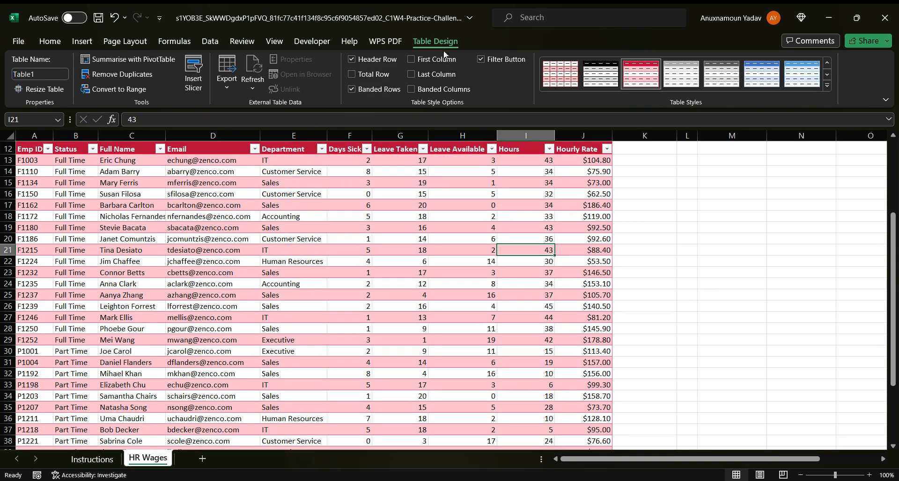
pyautogui.click(827, 86)
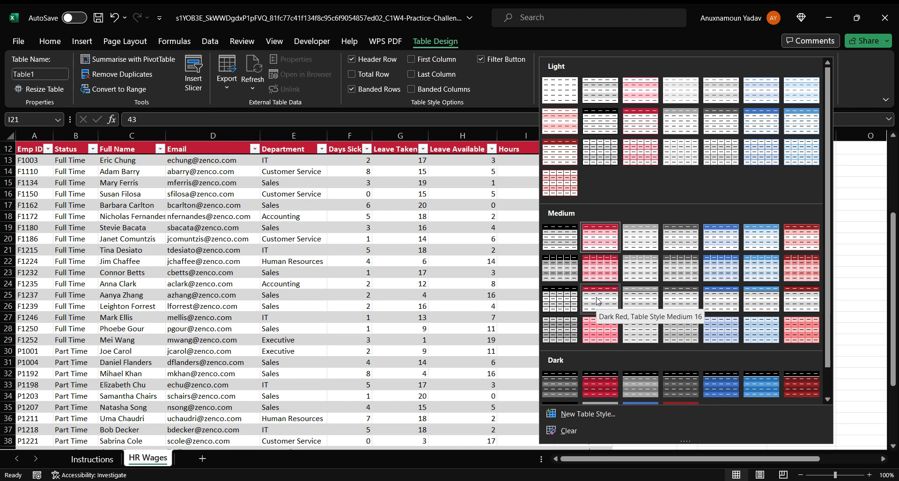
pyautogui.click(598, 301)
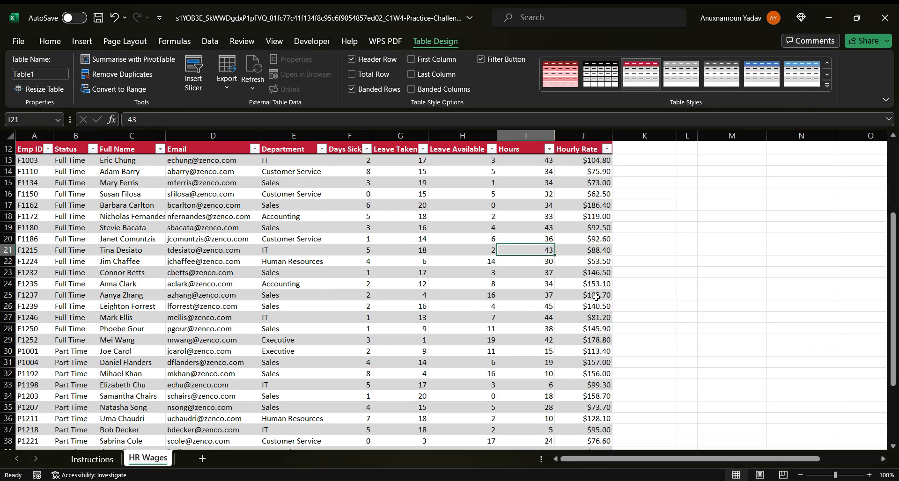
# Replace the staff table's banded rows with banded columns and add a total row
pyautogui.click(353, 90)
pyautogui.click(410, 89)
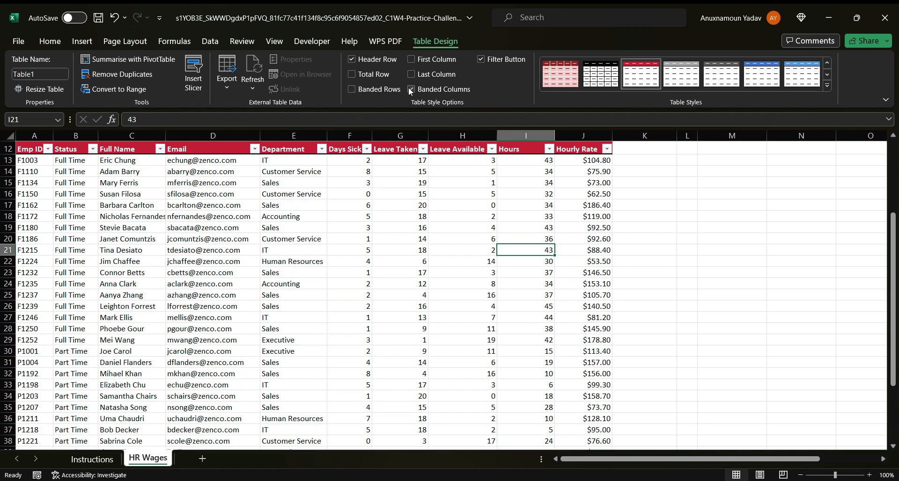
pyautogui.click(352, 75)
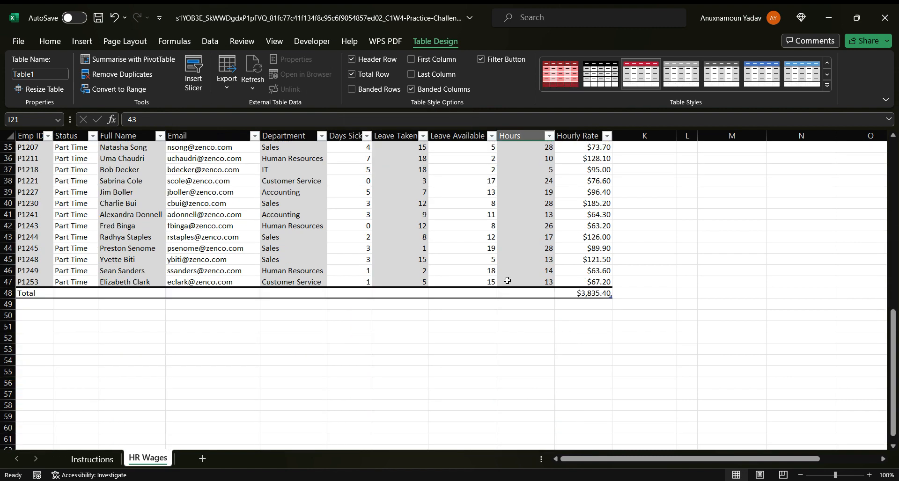
# Try the Average, Sum and StdDev functions in the Leave Available column's total row cell
pyautogui.click(486, 293)
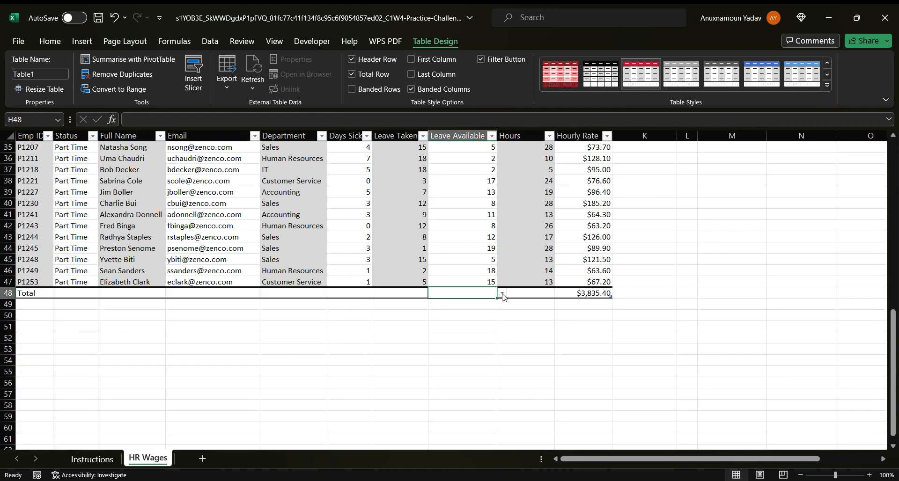
pyautogui.click(502, 294)
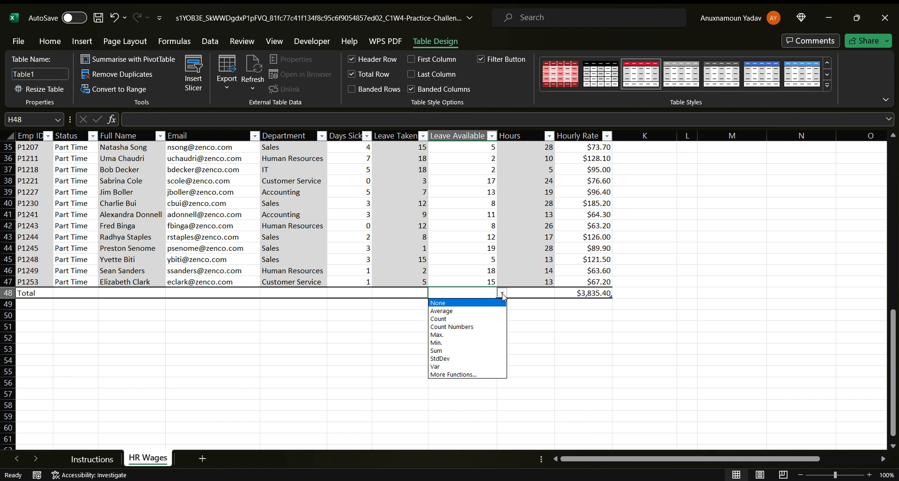
pyautogui.click(446, 312)
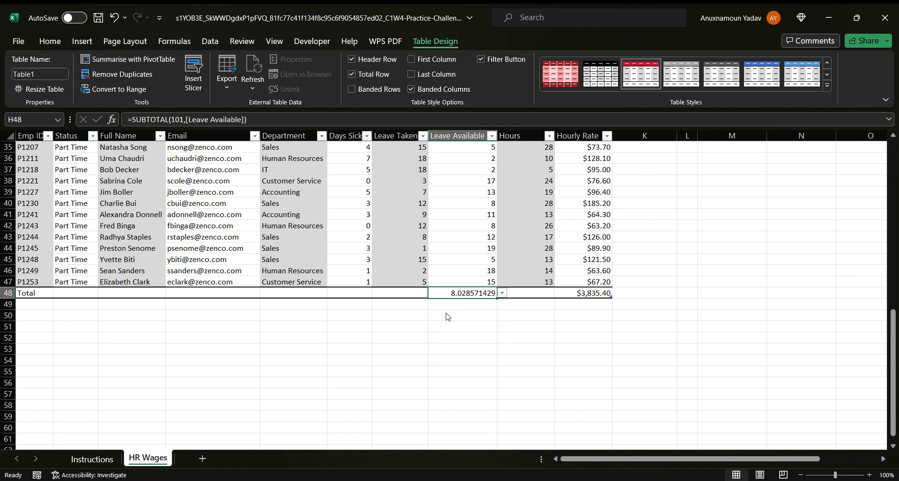
pyautogui.click(502, 294)
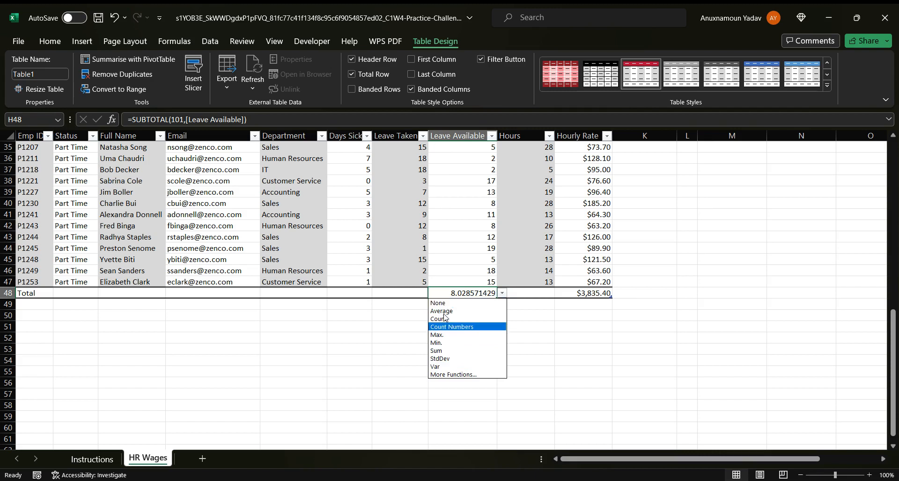
pyautogui.click(440, 351)
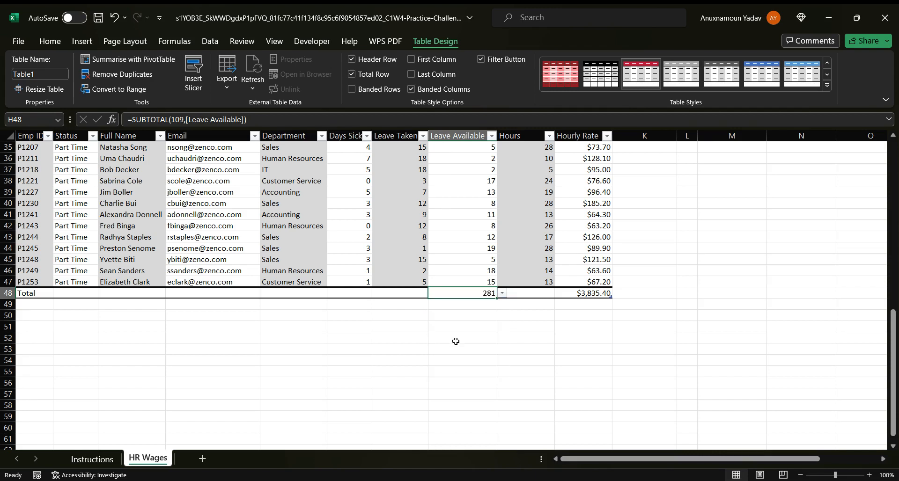
pyautogui.click(502, 294)
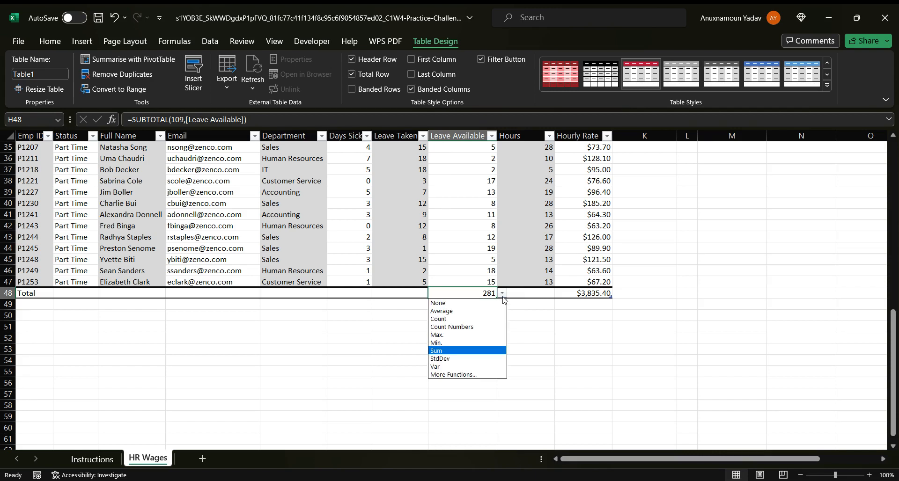
pyautogui.click(441, 358)
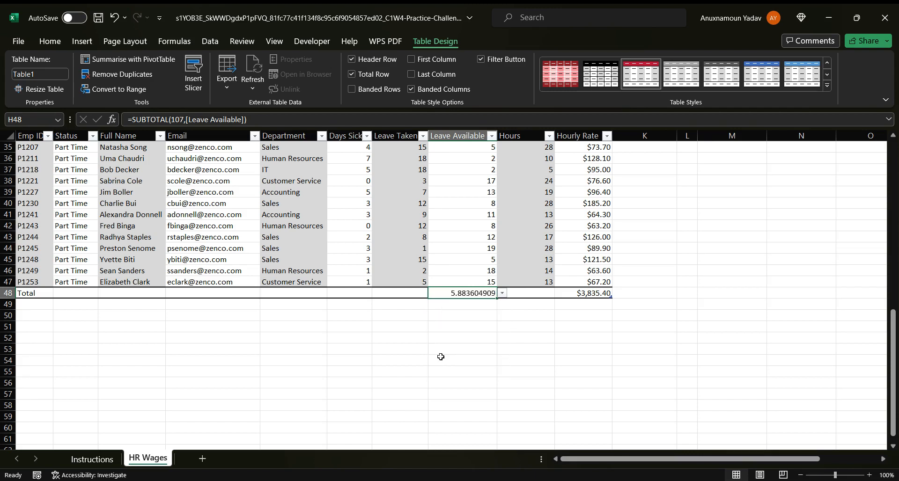
# Set the total row cells of the Leave Available and Days Sick columns to Sum
pyautogui.click(503, 294)
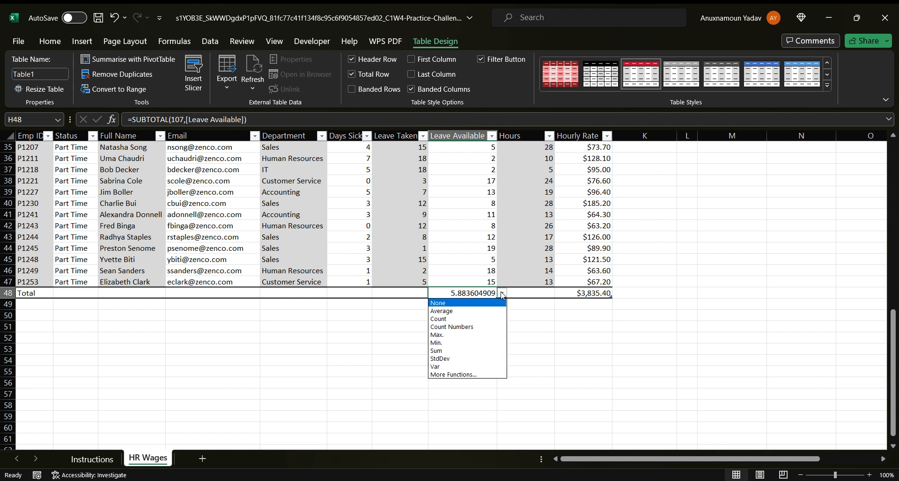
pyautogui.click(453, 351)
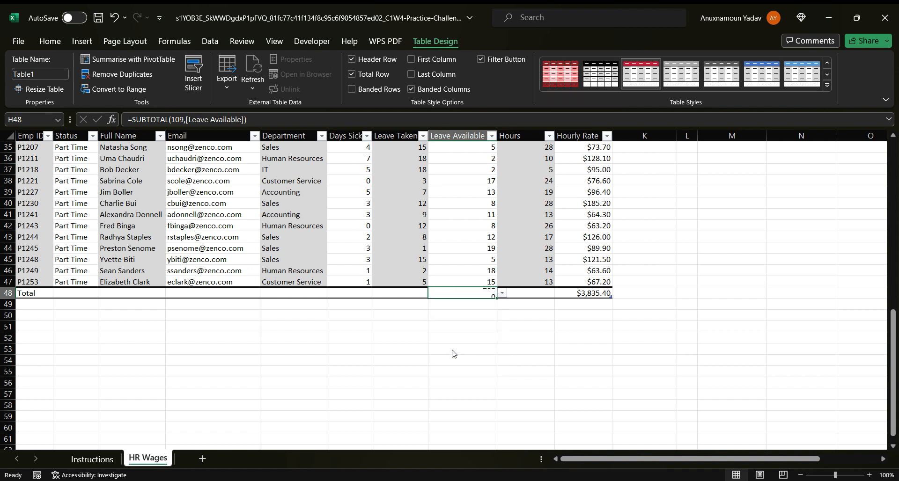
pyautogui.click(355, 283)
pyautogui.moveTo(353, 293); pyautogui.dragTo(381, 293)
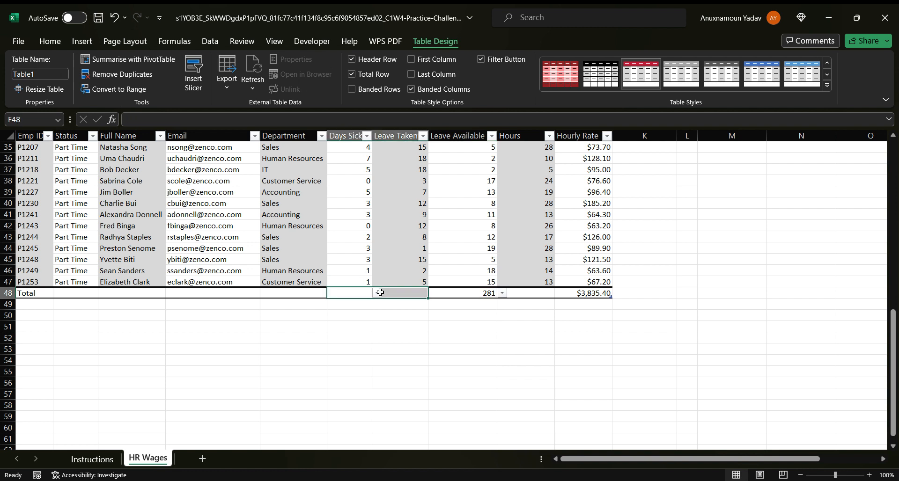
pyautogui.click(369, 293)
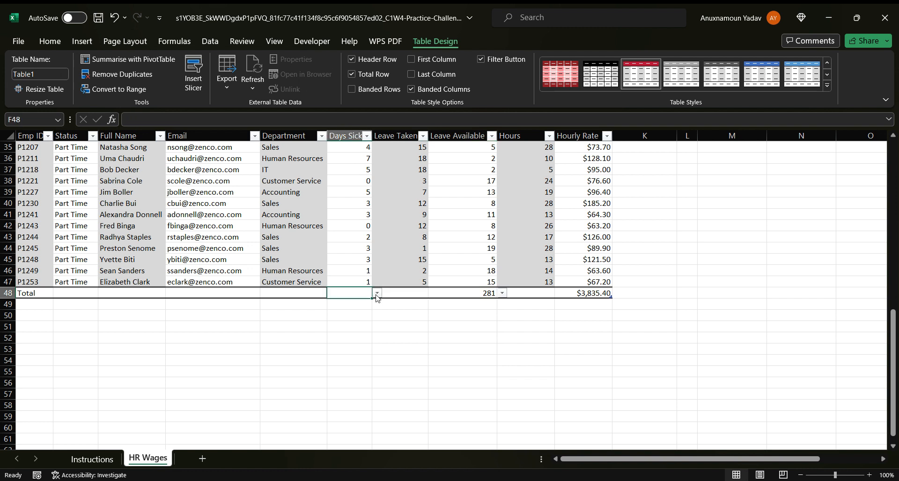
pyautogui.click(377, 293)
pyautogui.click(346, 351)
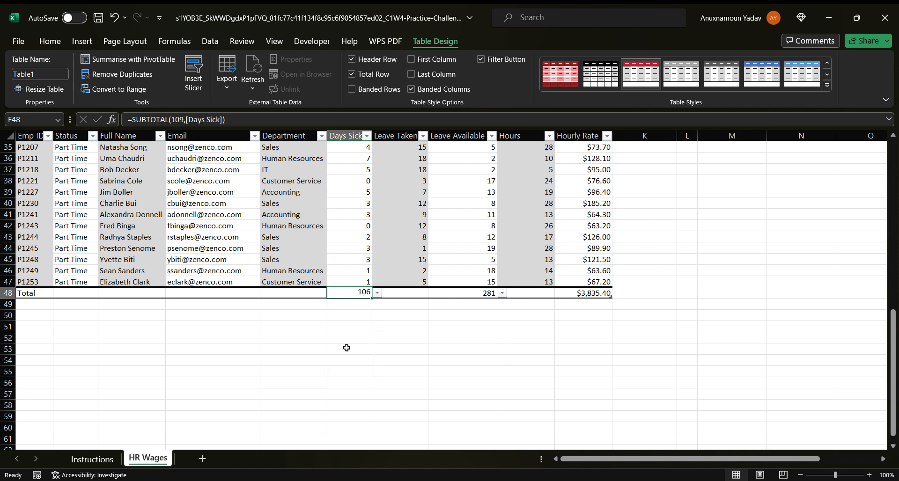
pyautogui.hotkey('alt', 'Tab')
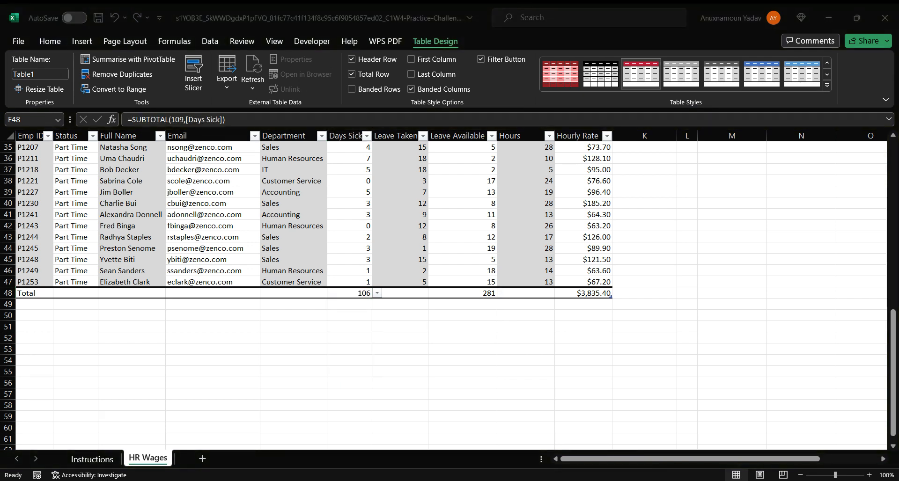
pyautogui.hotkey('alt', 'Tab')
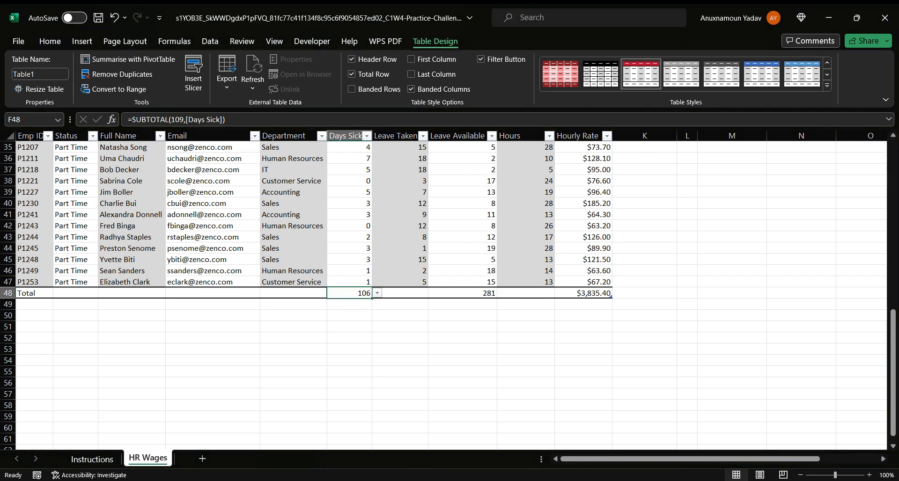
pyautogui.click(554, 392)
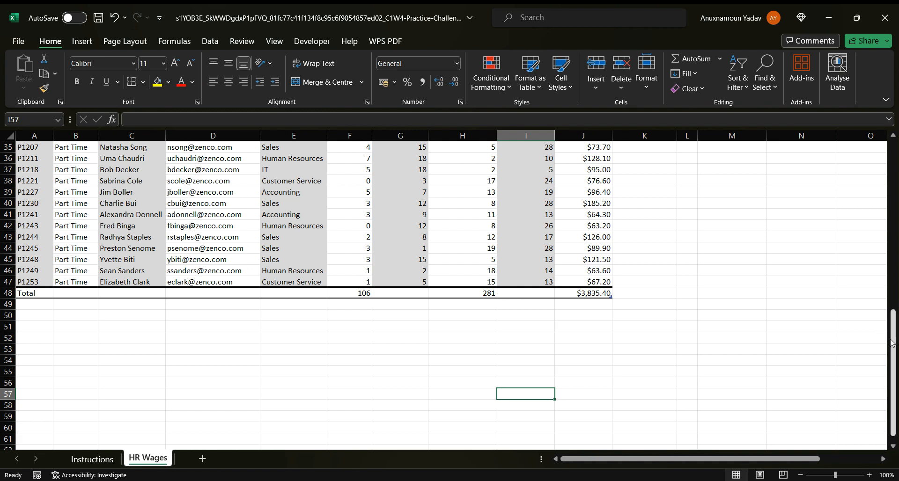
pyautogui.moveTo(893, 337); pyautogui.dragTo(894, 204)
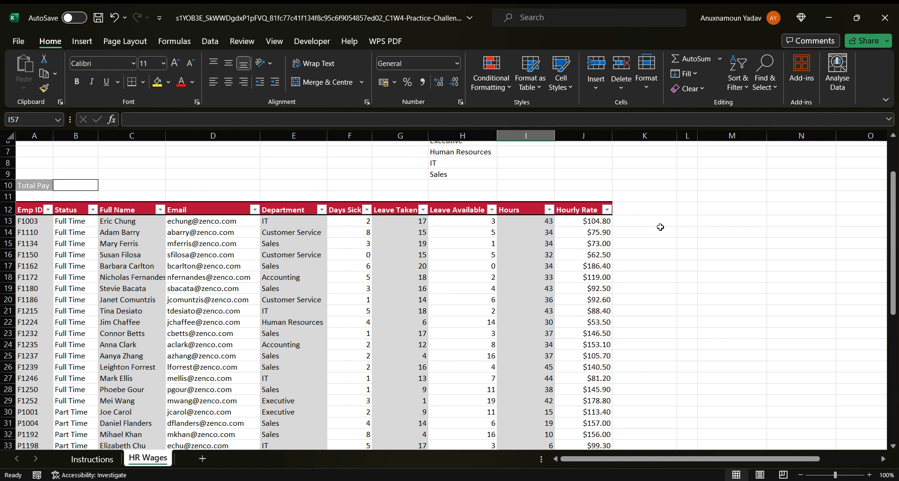
pyautogui.click(645, 221)
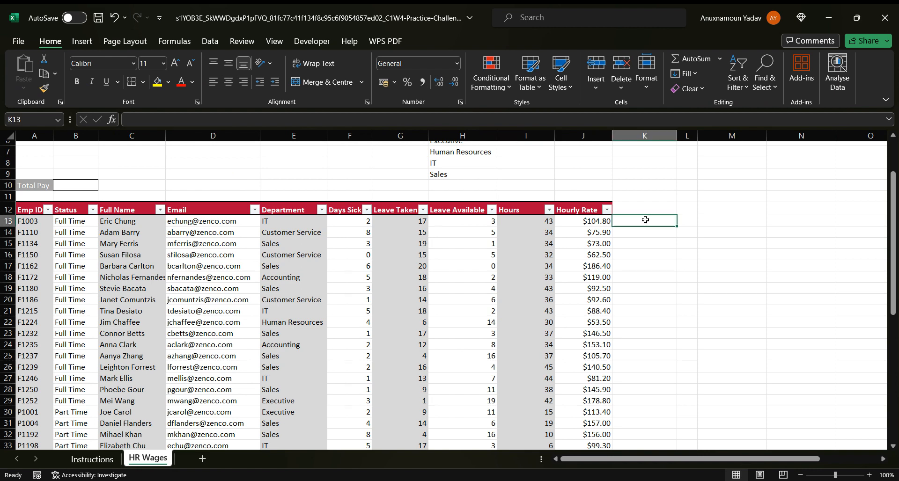
pyautogui.click(349, 121)
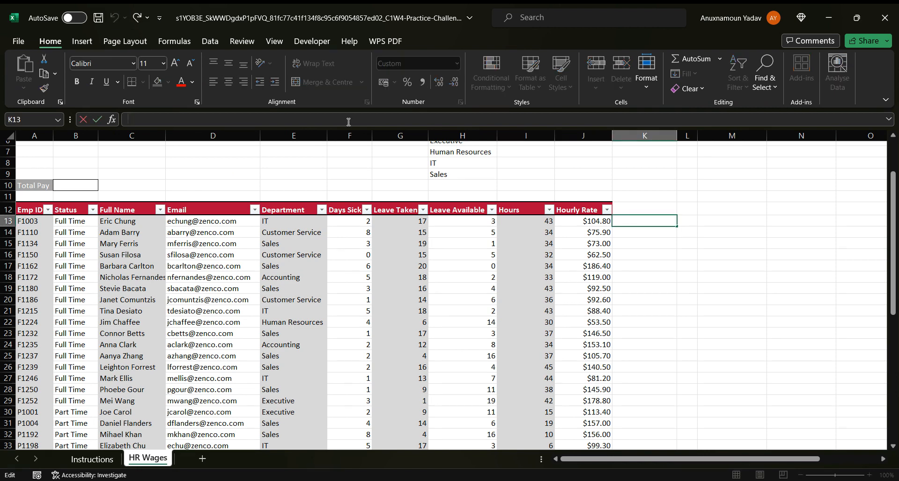
pyautogui.write('=')
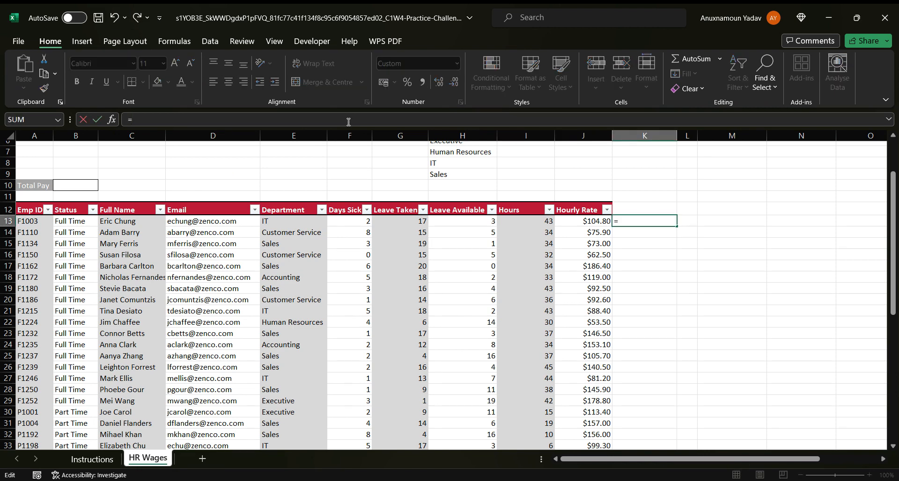
pyautogui.click(528, 225)
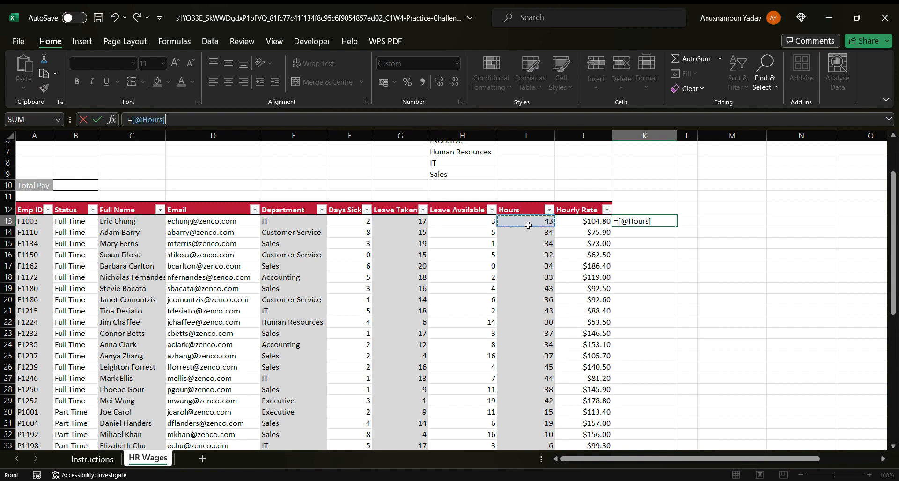
pyautogui.write('*')
pyautogui.click(573, 227)
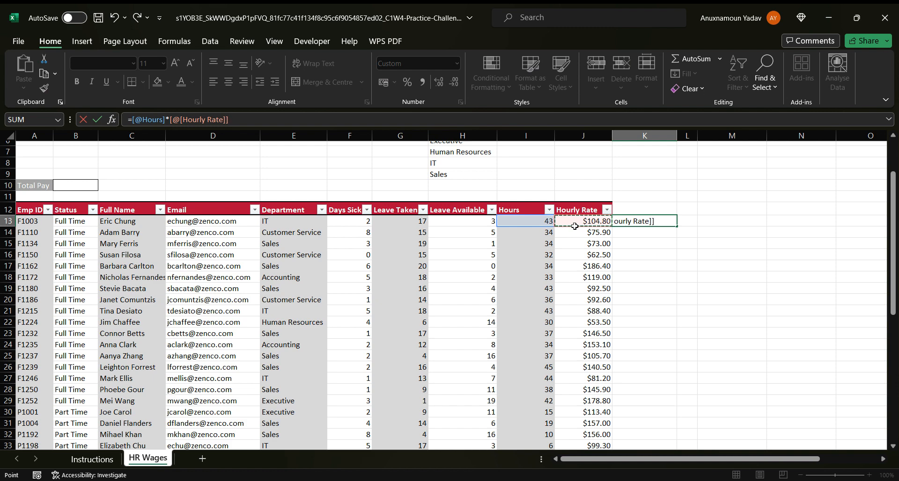
pyautogui.press('Return')
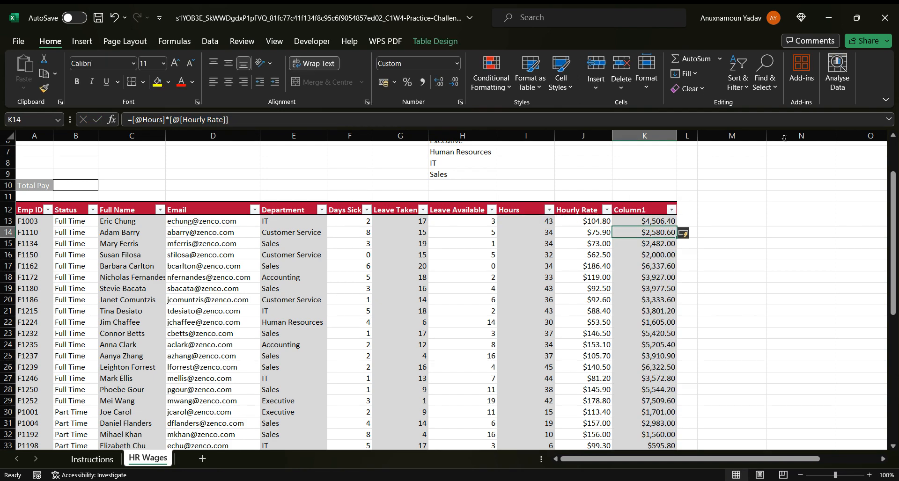
# Rename the new calculated column's header in K12 as pay
pyautogui.click(648, 209)
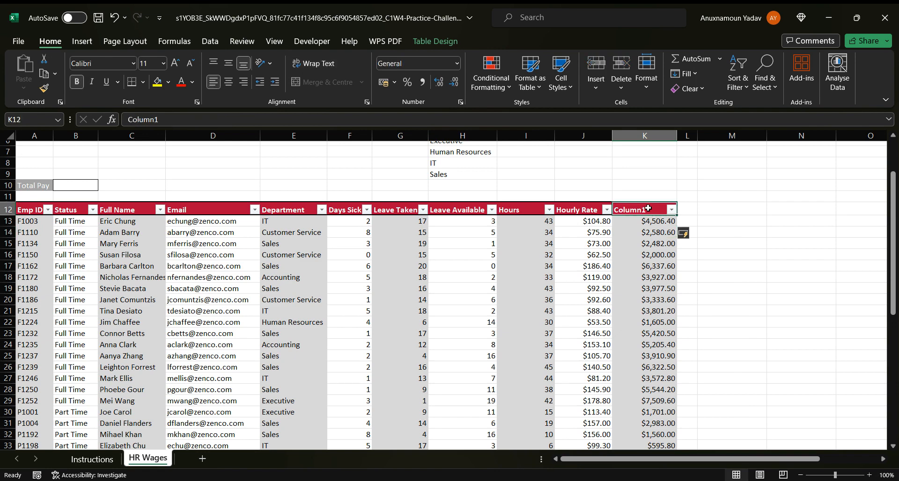
pyautogui.press('BackSpace')
pyautogui.write('pa')
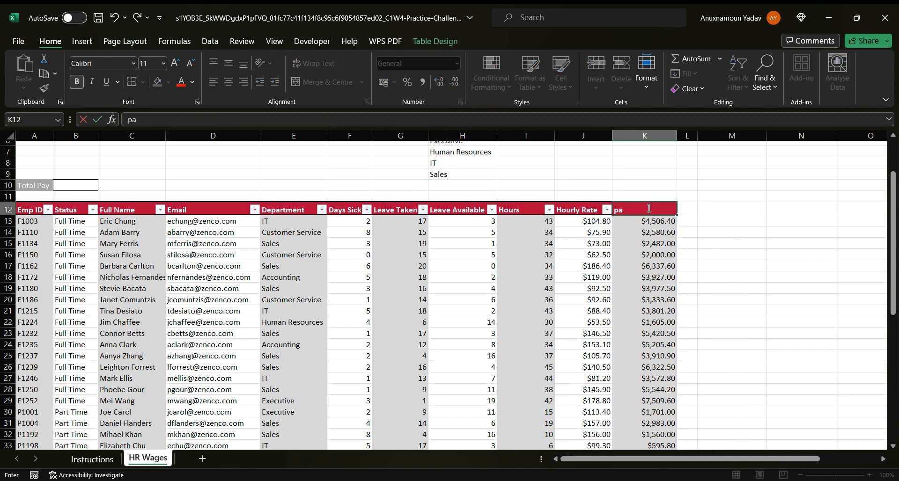
pyautogui.write('y')
pyautogui.click(769, 211)
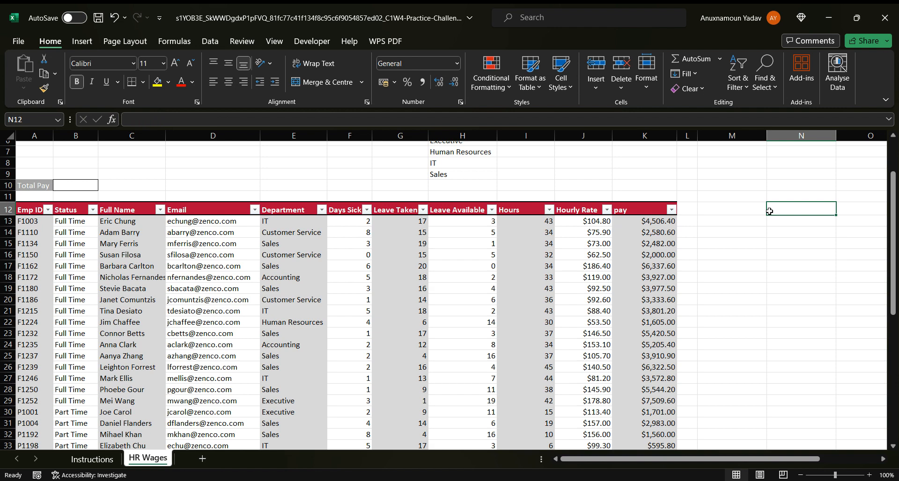
pyautogui.click(755, 205)
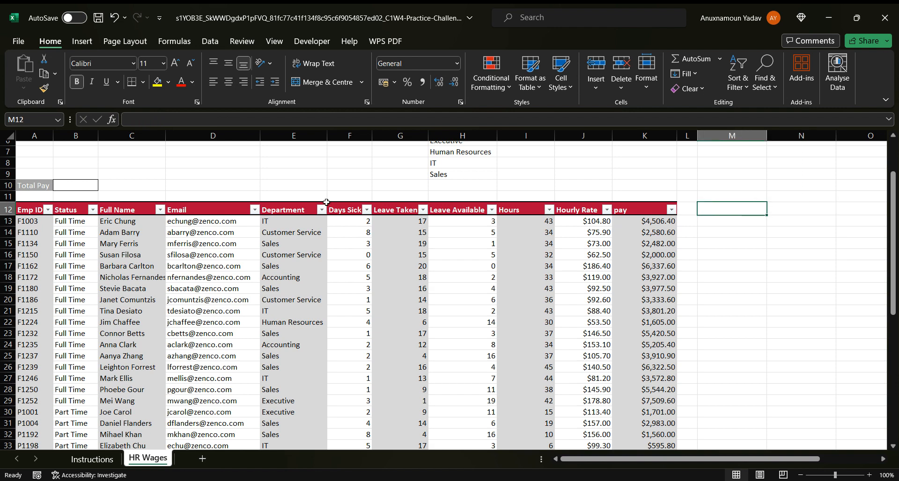
# Calculate Total Pay in B10 by entering =SUM(Table1[pay])
pyautogui.click(86, 188)
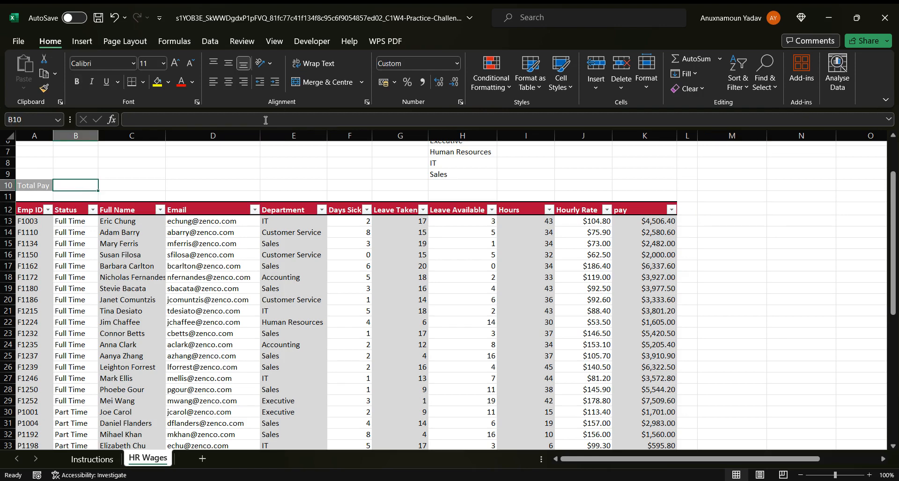
pyautogui.write('=')
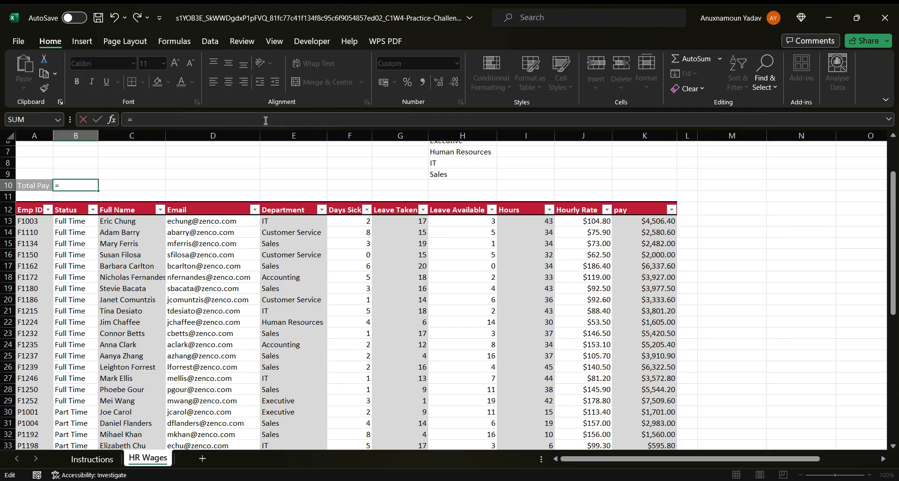
pyautogui.write('Sum')
pyautogui.press('BackSpace')
pyautogui.press('BackSpace')
pyautogui.press('BackSpace')
pyautogui.write('um')
pyautogui.press('Tab')
pyautogui.click(647, 202)
pyautogui.press('Return')
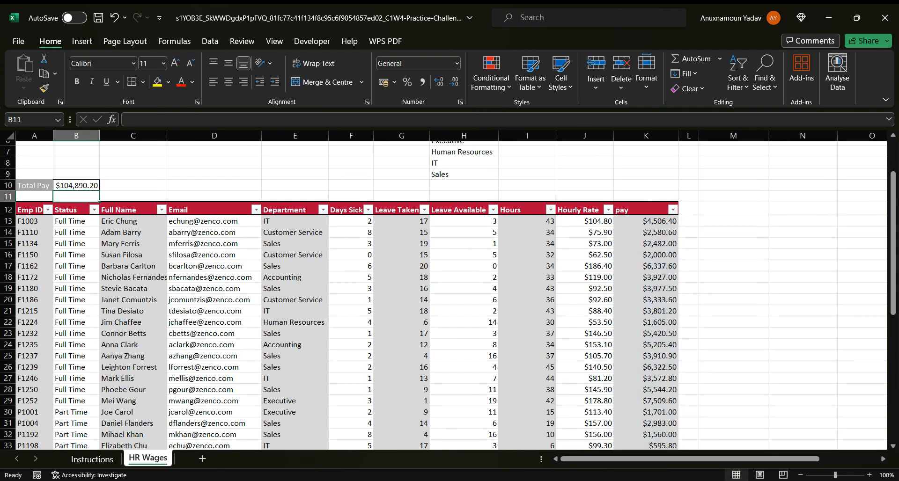
# Set the pay column's total row cell to Sum and compare it with the Total Pay formula in B10
pyautogui.moveTo(895, 193); pyautogui.dragTo(896, 309)
pyautogui.click(669, 343)
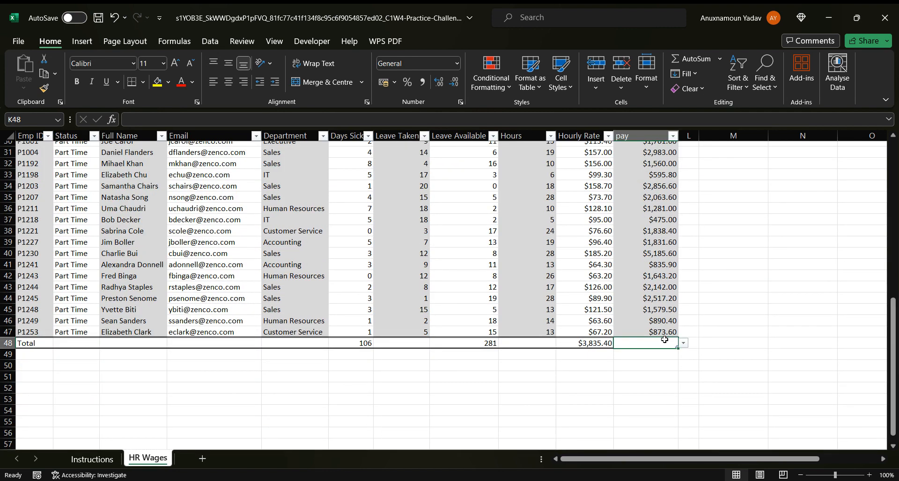
pyautogui.click(684, 343)
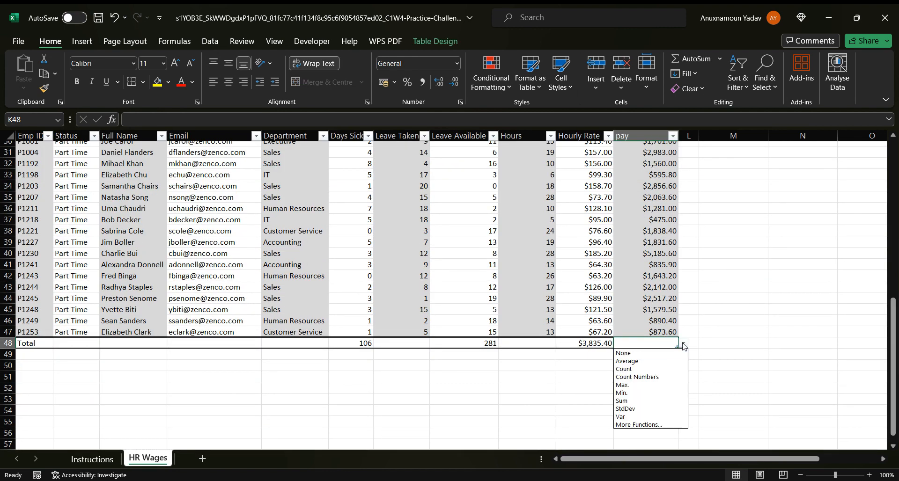
pyautogui.click(625, 401)
pyautogui.click(746, 335)
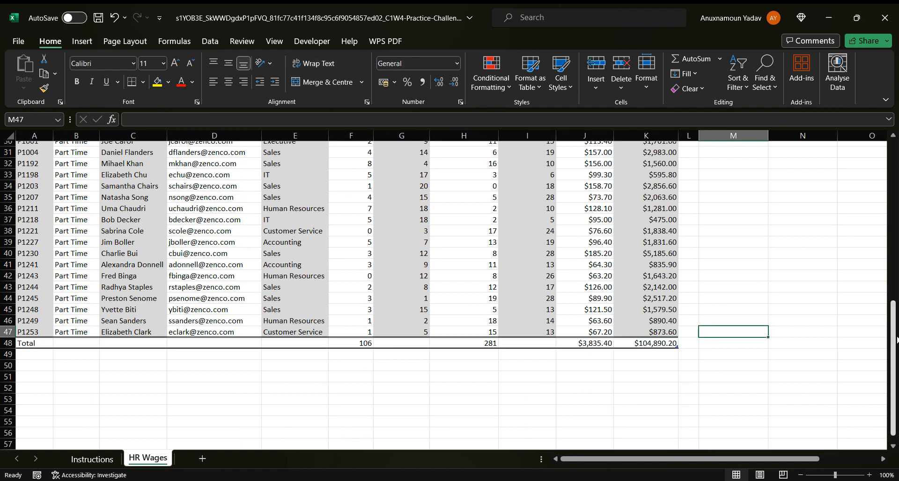
pyautogui.moveTo(893, 336); pyautogui.dragTo(892, 177)
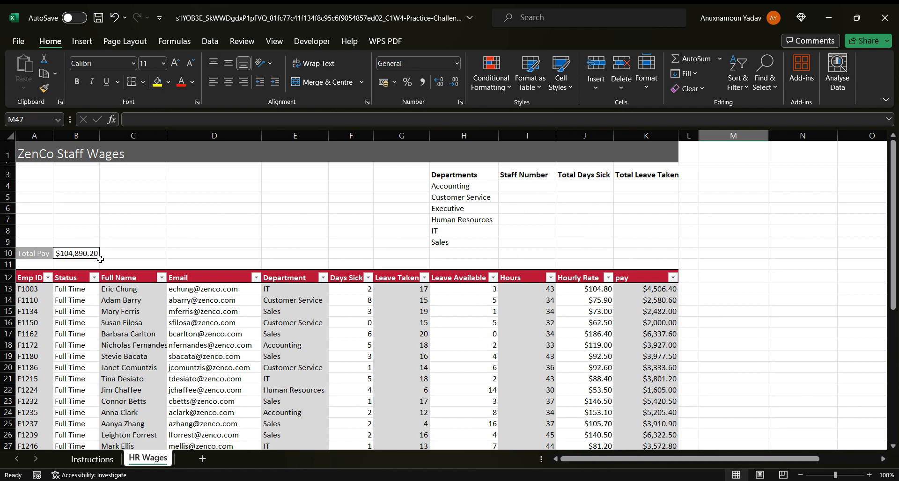
pyautogui.click(76, 250)
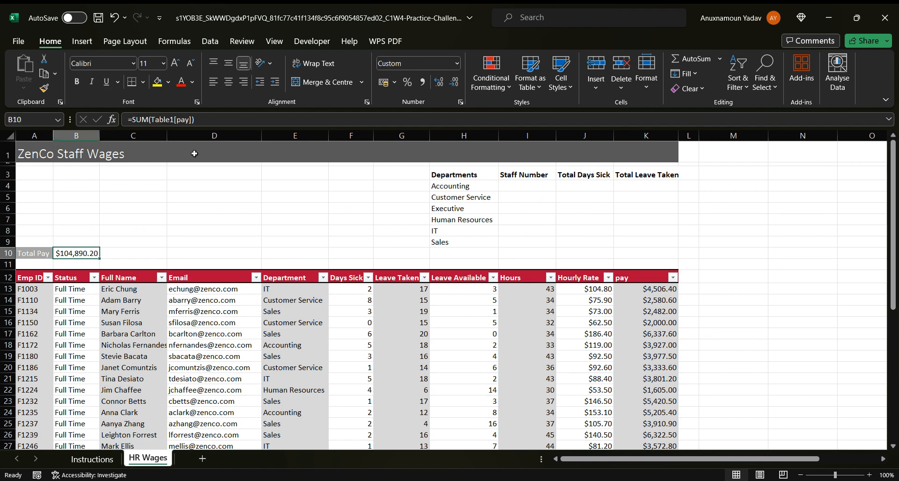
pyautogui.moveTo(893, 234); pyautogui.dragTo(893, 365)
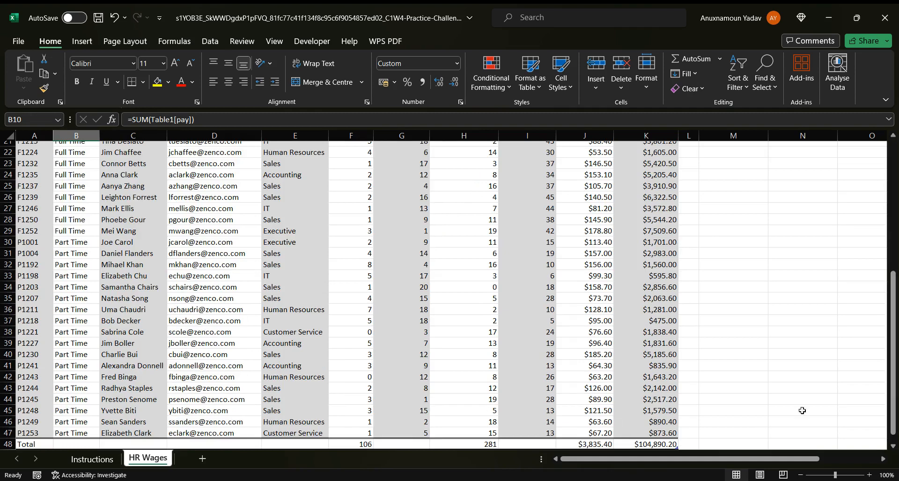
pyautogui.moveTo(894, 338); pyautogui.dragTo(891, 195)
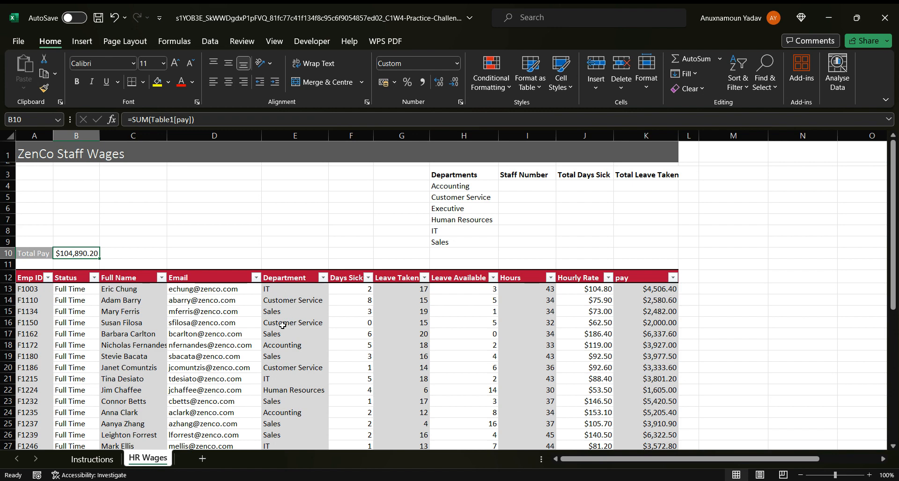
pyautogui.click(298, 289)
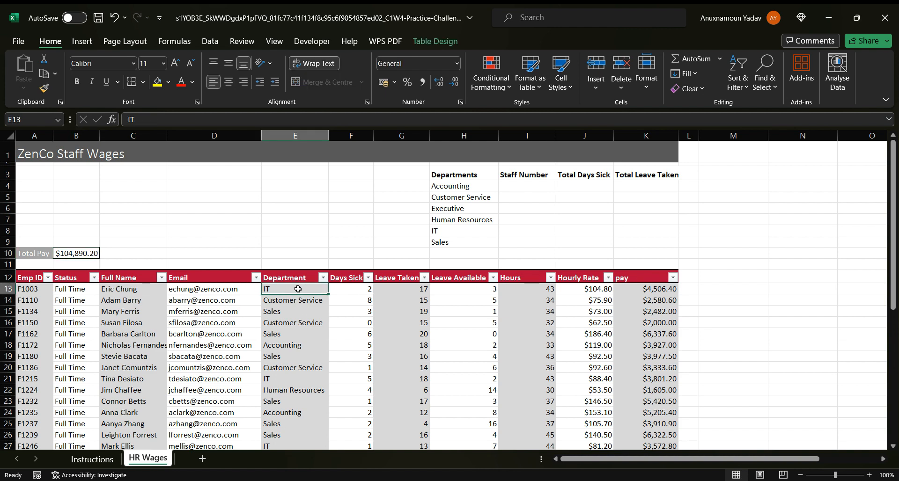
pyautogui.hotkey('ctrl', 'shift', 'Down')
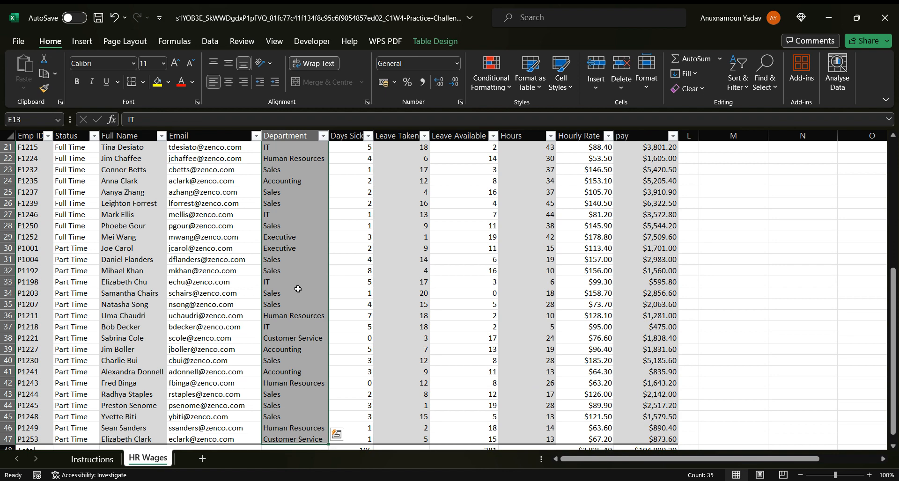
pyautogui.click(725, 302)
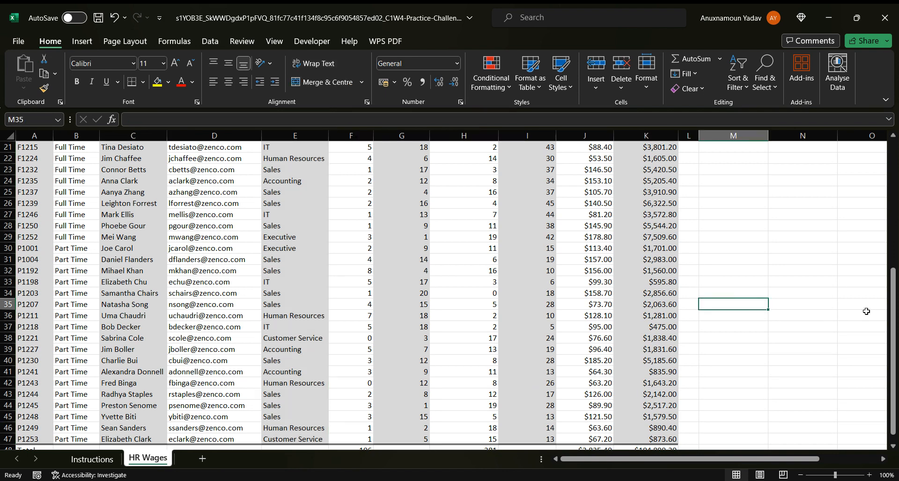
# Create a named range from the table's Department column, header included, using the top row as the name
pyautogui.moveTo(894, 316); pyautogui.dragTo(895, 219)
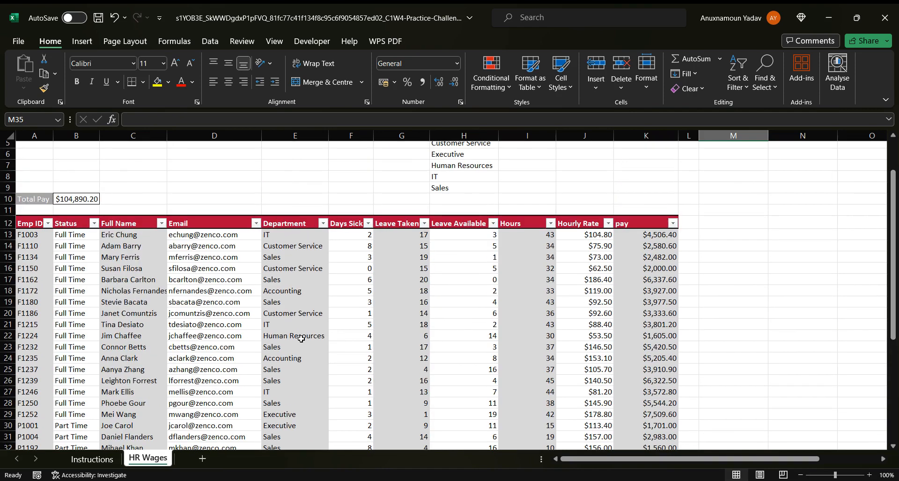
pyautogui.click(291, 224)
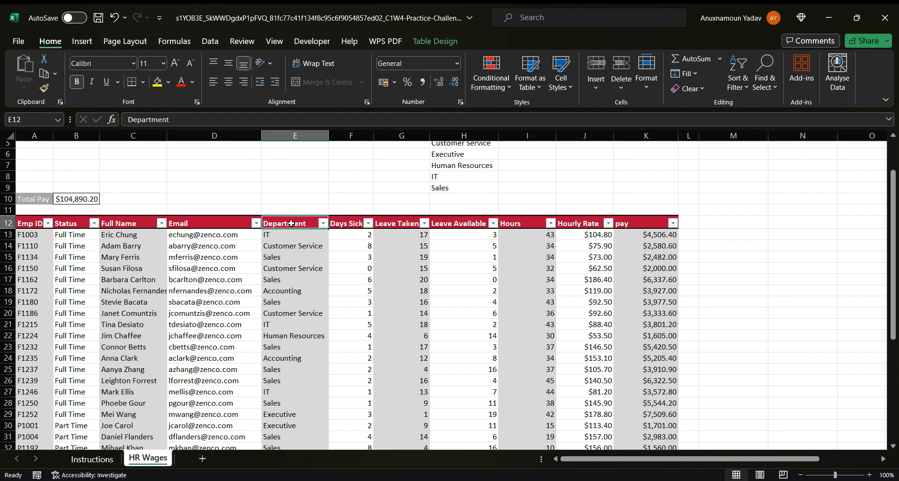
pyautogui.hotkey('ctrl', 'shift', 'Down')
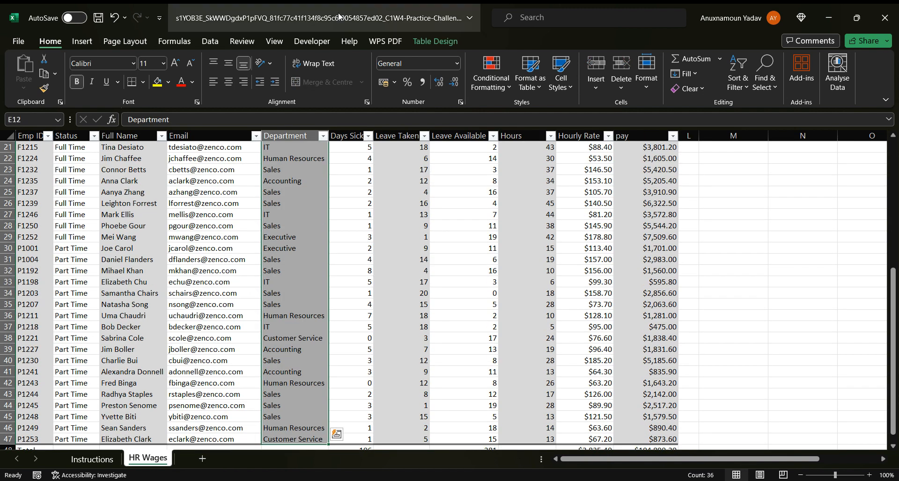
pyautogui.click(174, 41)
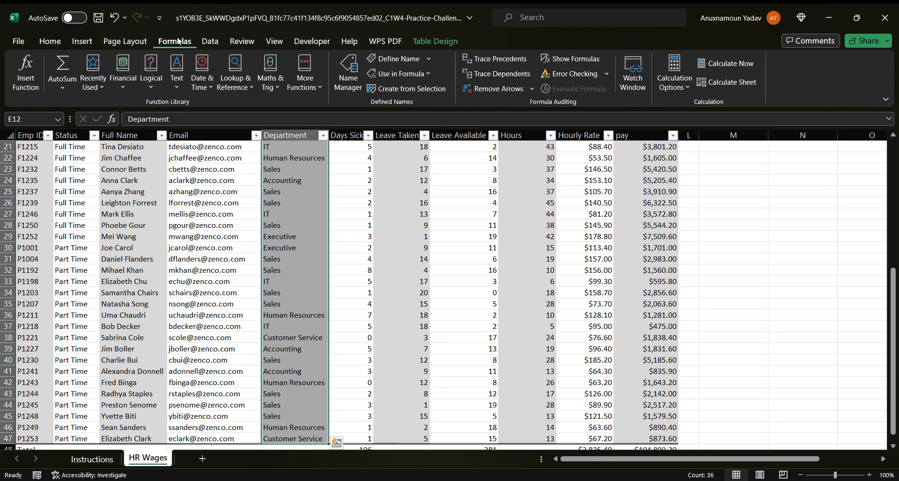
pyautogui.click(400, 89)
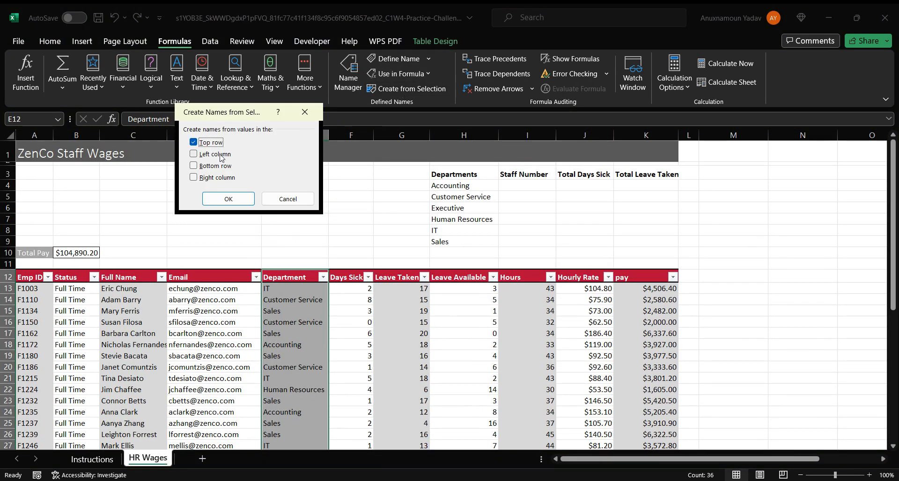
pyautogui.click(227, 199)
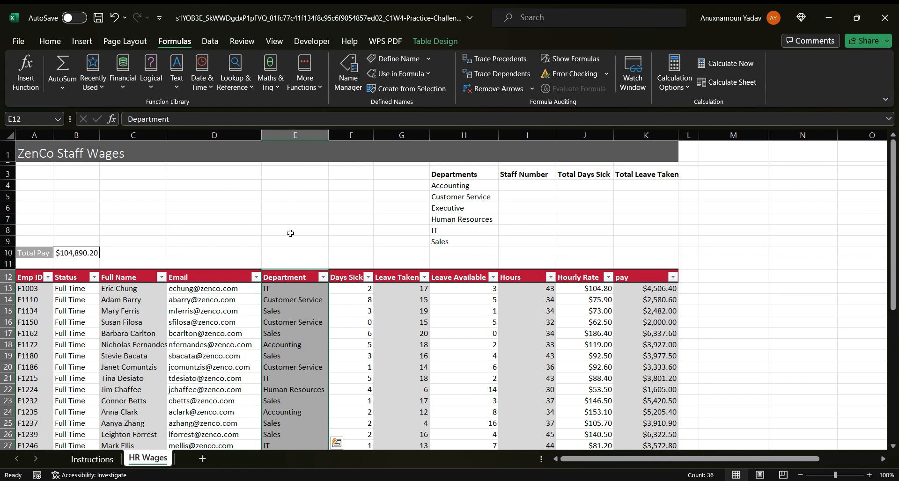
# Count the Accounting staff under Staff Number by entering =COUNTIFS(Department,H4) in I4
pyautogui.click(535, 182)
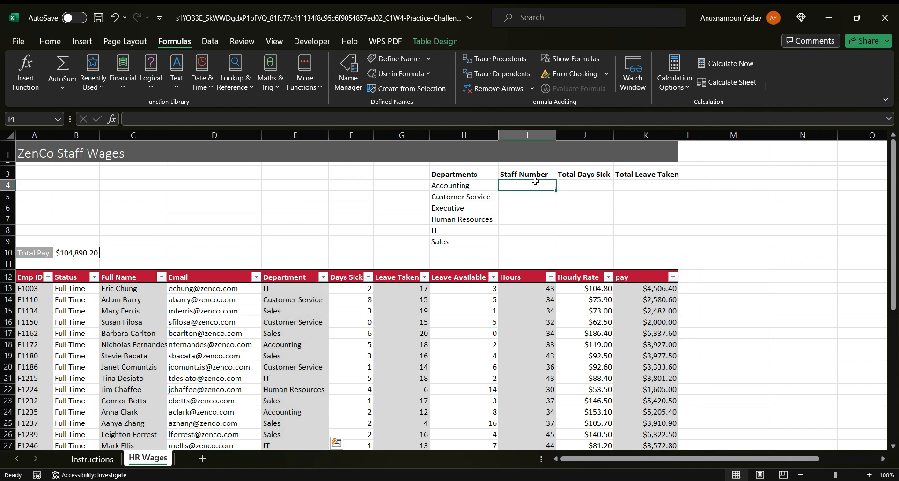
pyautogui.click(349, 119)
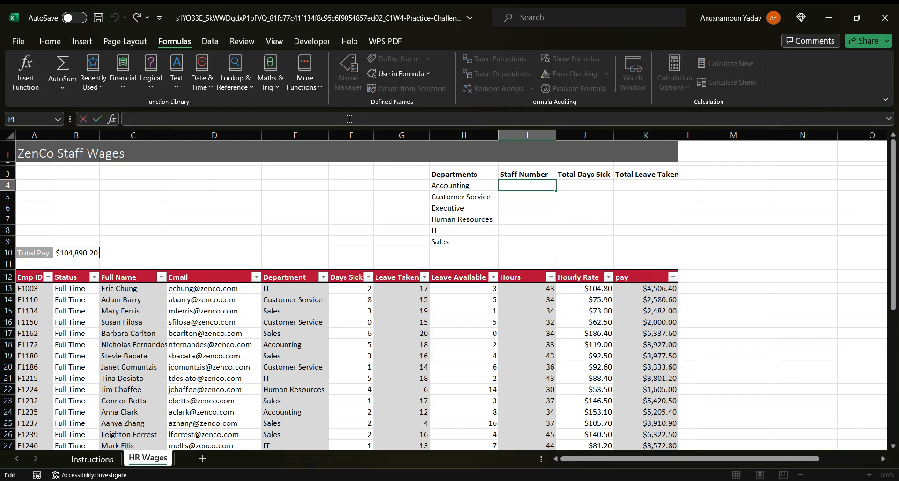
pyautogui.write('=')
pyautogui.write('coun')
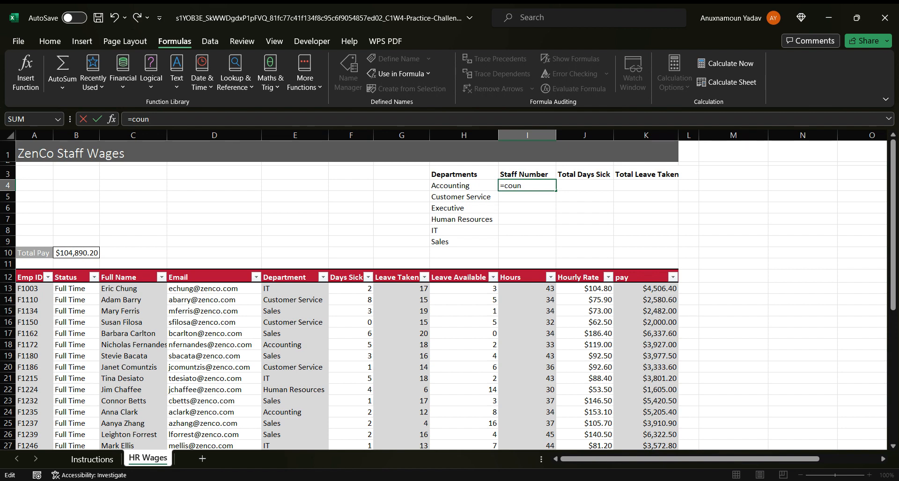
pyautogui.write('tifs')
pyautogui.press('Tab')
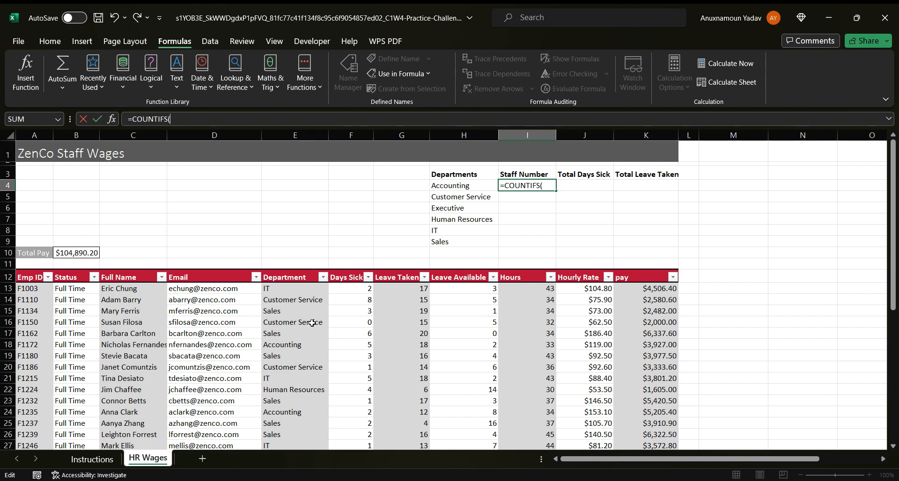
pyautogui.click(426, 75)
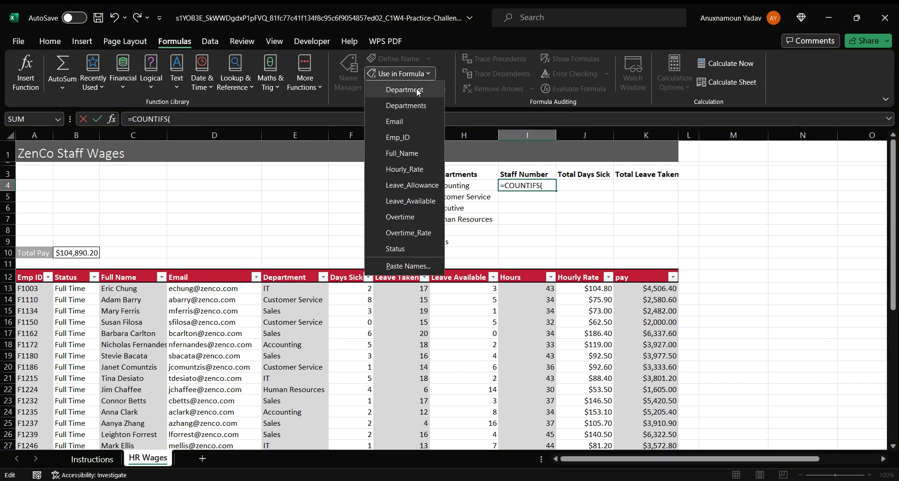
pyautogui.click(405, 90)
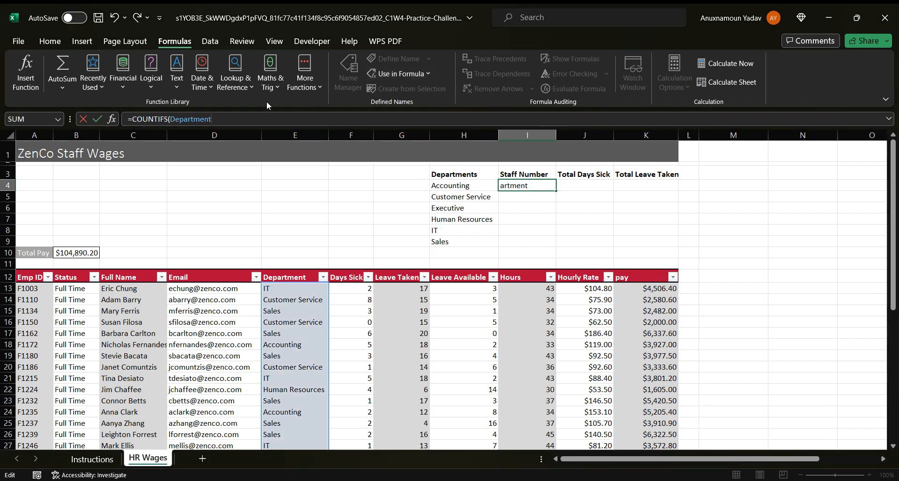
pyautogui.write(',')
pyautogui.click(459, 186)
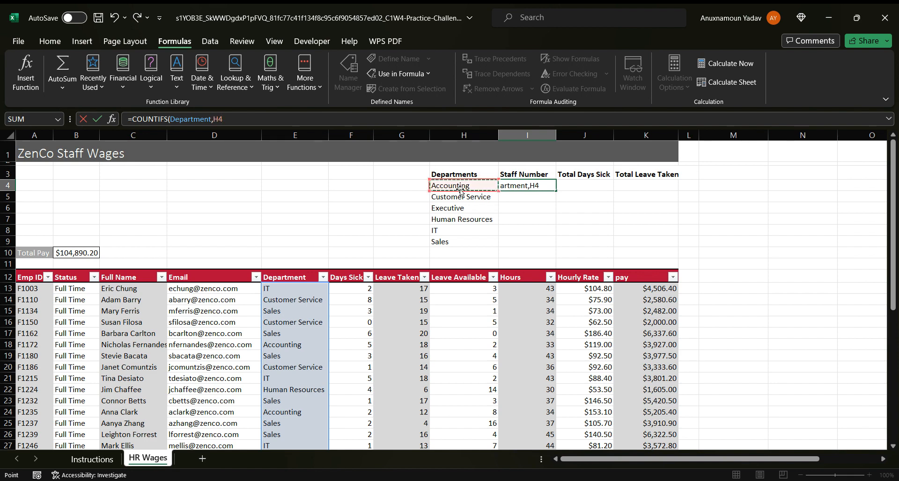
pyautogui.write(')')
pyautogui.press('Return')
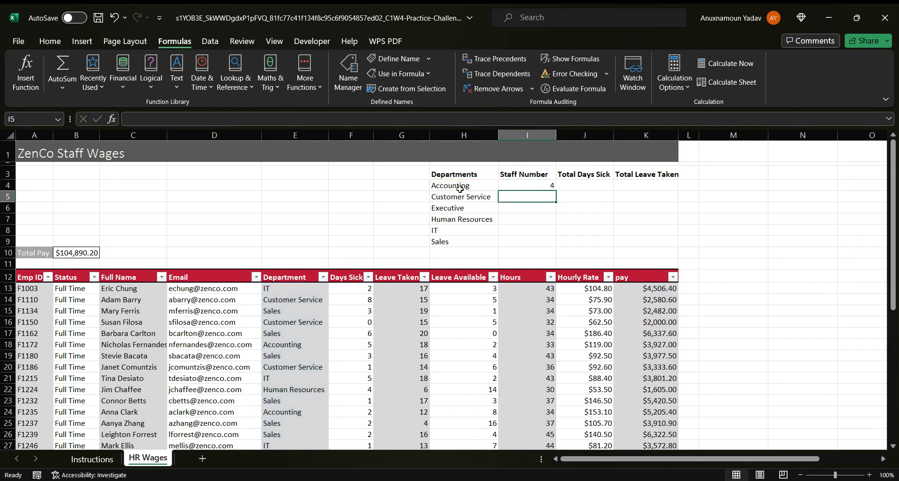
# Fill the Staff Number formula from I4 down to I9 for the remaining departments
pyautogui.click(524, 187)
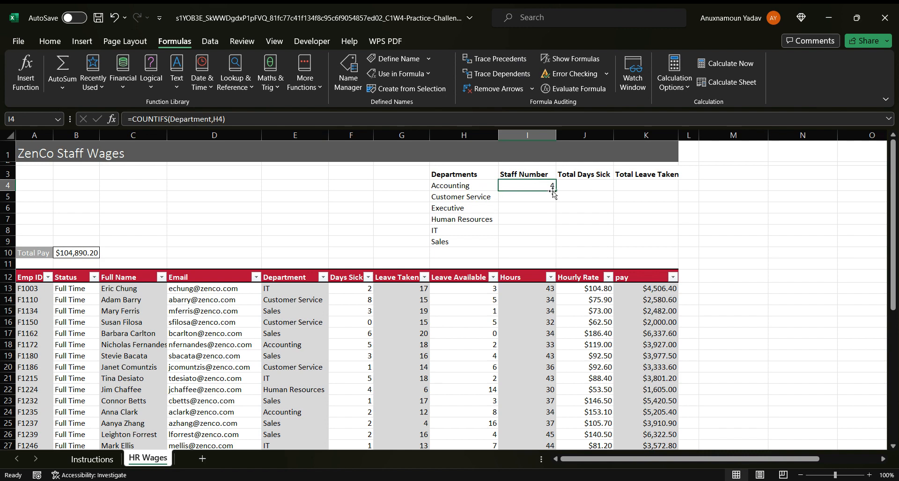
pyautogui.doubleClick(555, 189)
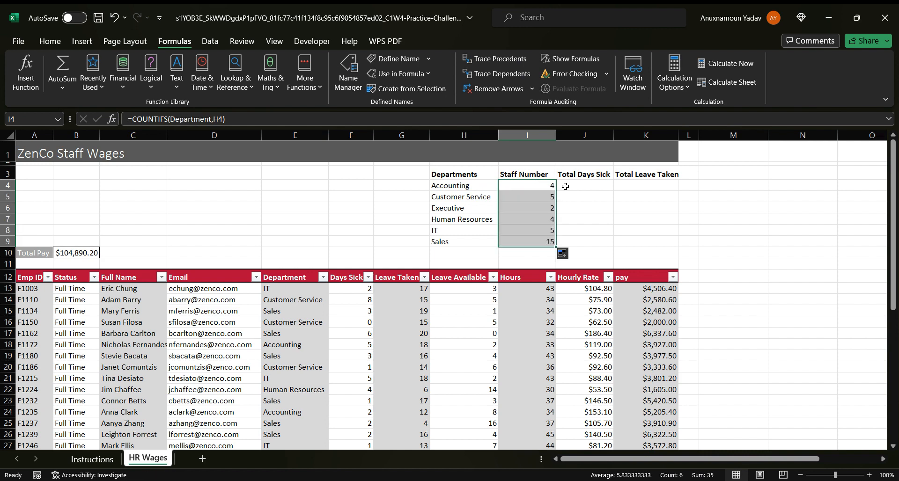
pyautogui.click(565, 187)
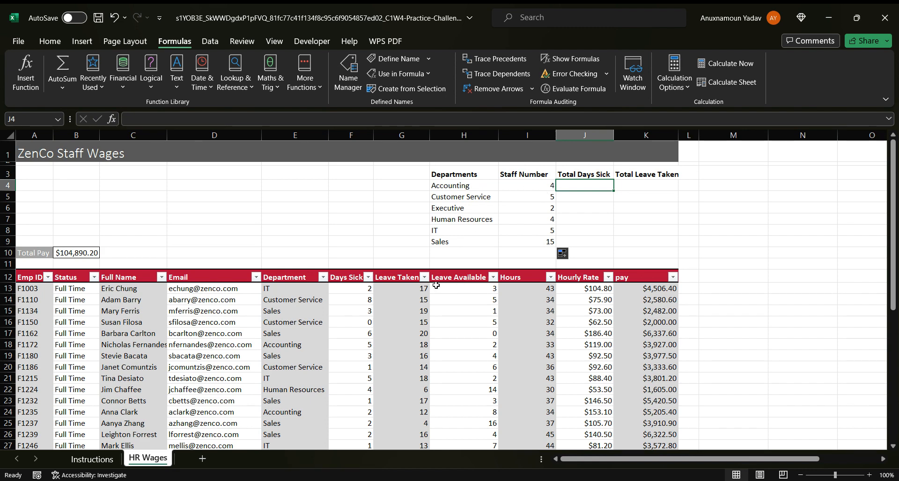
# Create a named range from the Days Sick column F12:F48, using the top row as the name
pyautogui.click(350, 274)
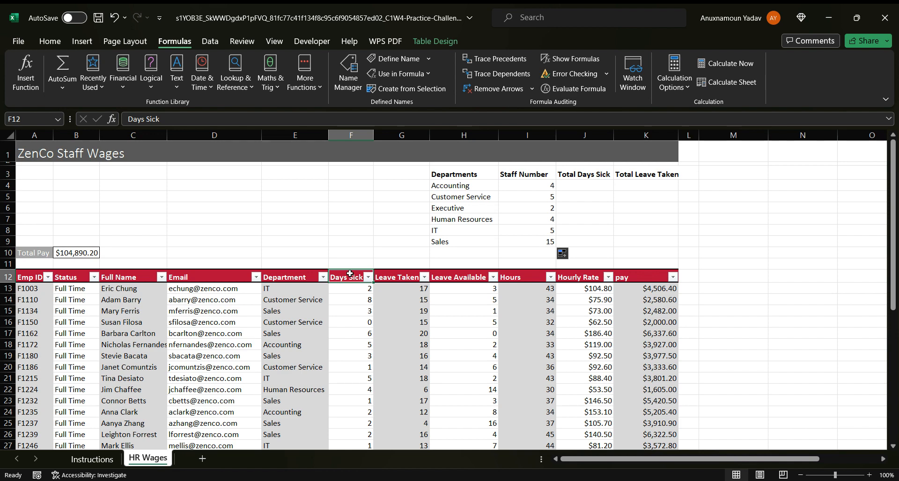
pyautogui.hotkey('ctrl', 'shift', 'Down')
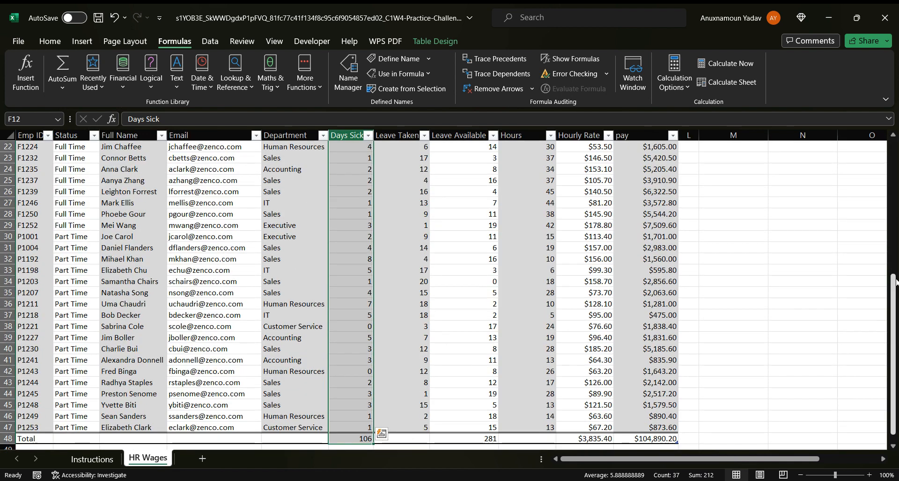
pyautogui.moveTo(894, 318); pyautogui.dragTo(885, 212)
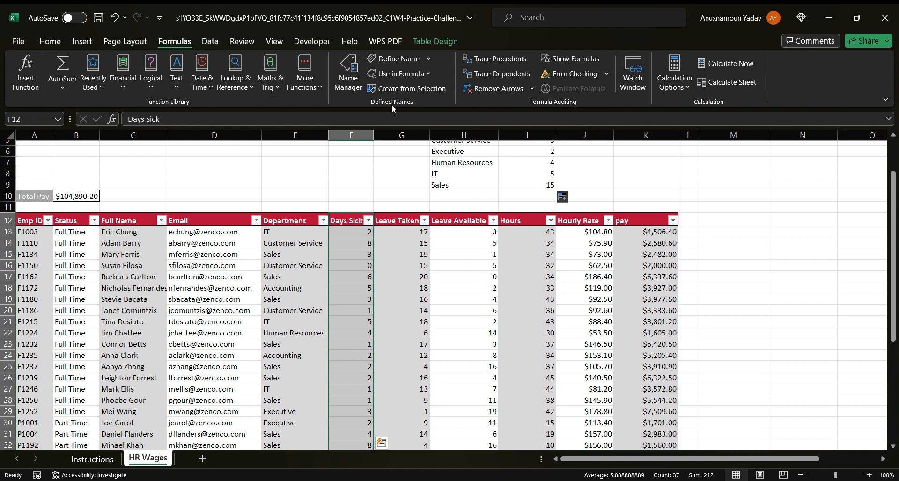
pyautogui.click(416, 90)
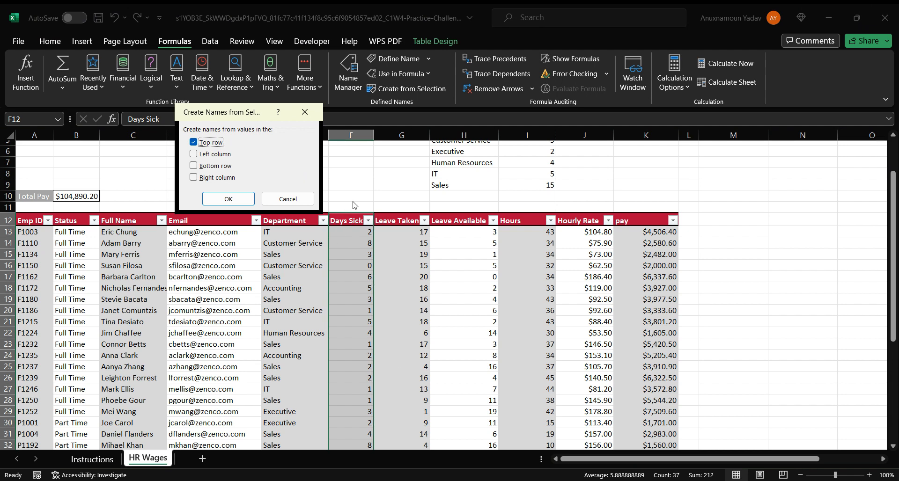
pyautogui.click(251, 198)
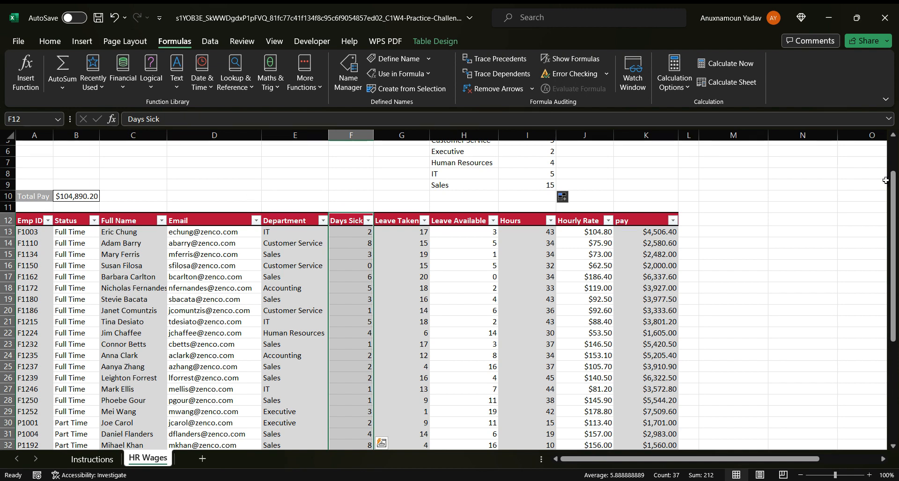
# Start a SUMIFS formula in J4 under Total Days Sick, using the named range Days_Sick as the sum range
pyautogui.moveTo(892, 183); pyautogui.dragTo(895, 124)
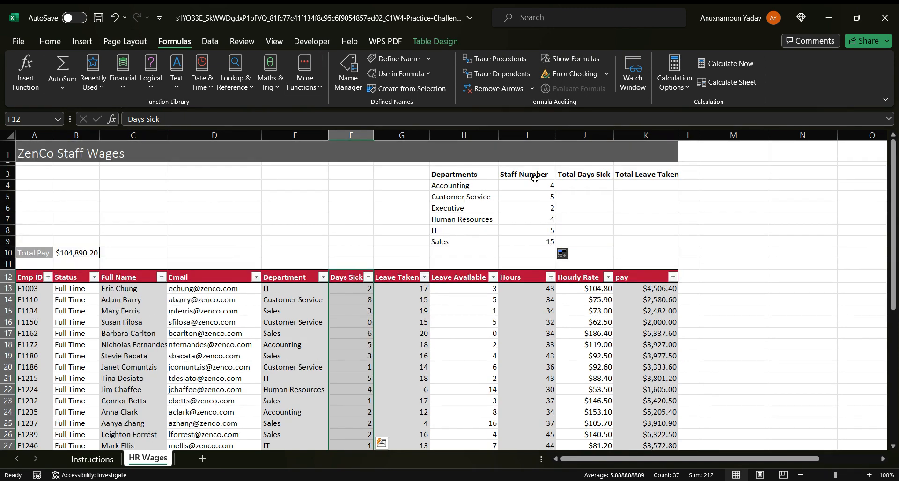
pyautogui.click(576, 184)
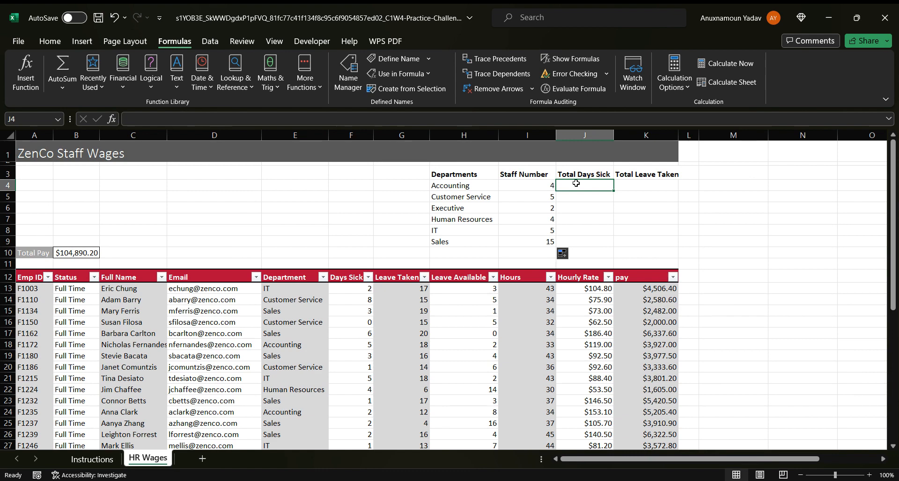
pyautogui.click(189, 115)
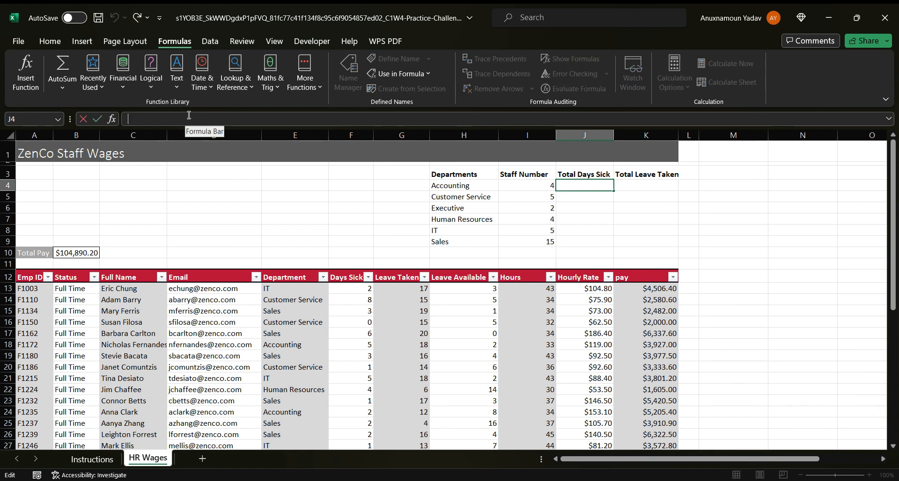
pyautogui.write('=')
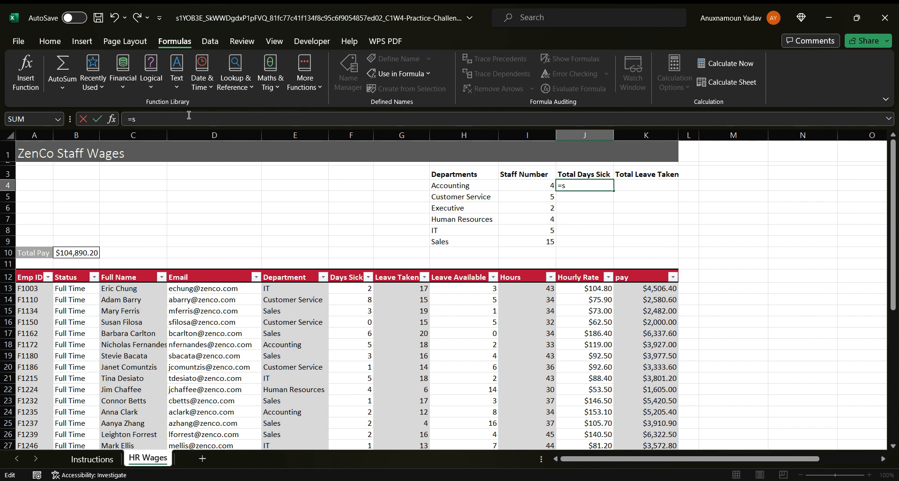
pyautogui.write('sumifs')
pyautogui.press('Tab')
pyautogui.click(429, 74)
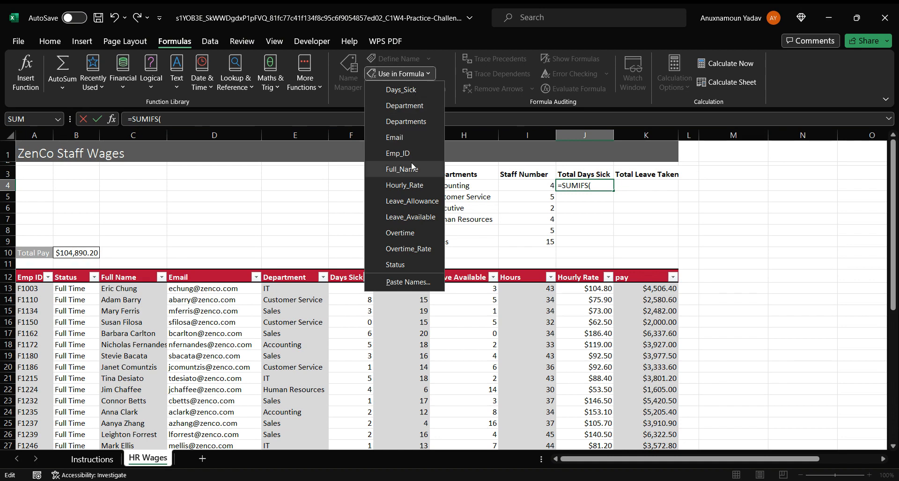
pyautogui.click(418, 87)
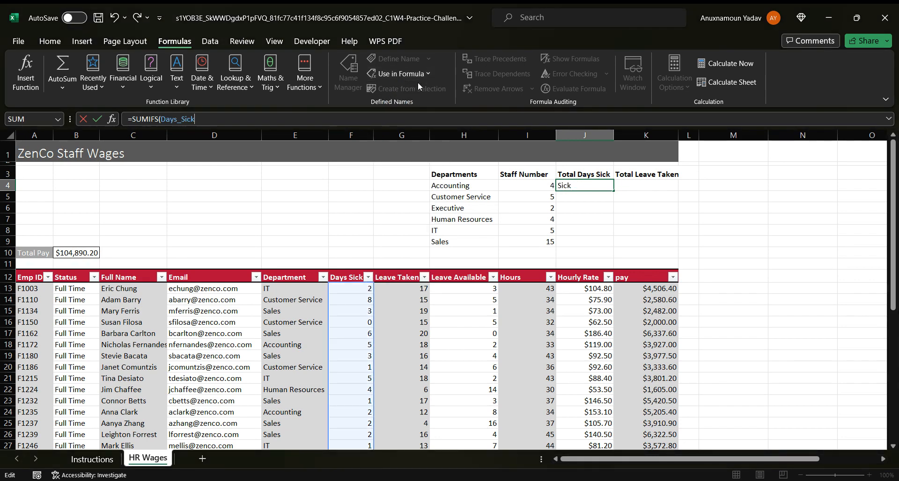
# Complete the J4 formula with the named range Department as criteria range and $H4 as the criterion
pyautogui.write(',')
pyautogui.click(428, 73)
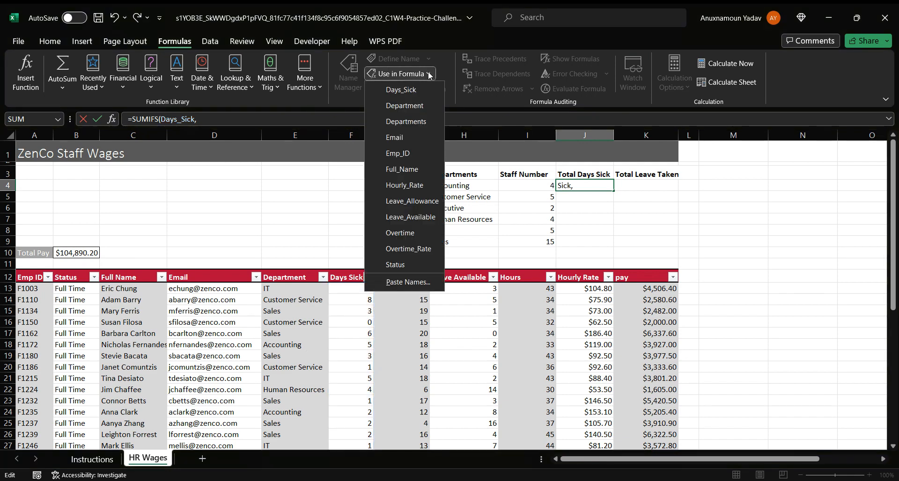
pyautogui.click(406, 106)
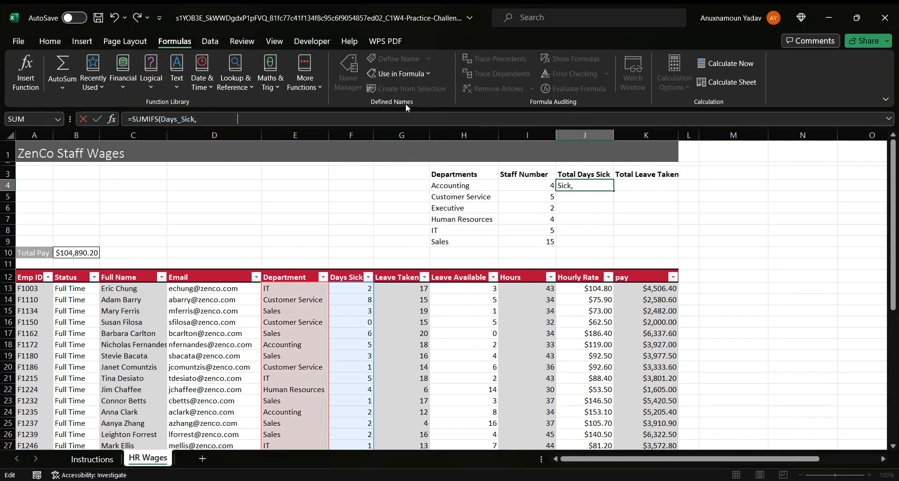
pyautogui.write(',')
pyautogui.click(467, 186)
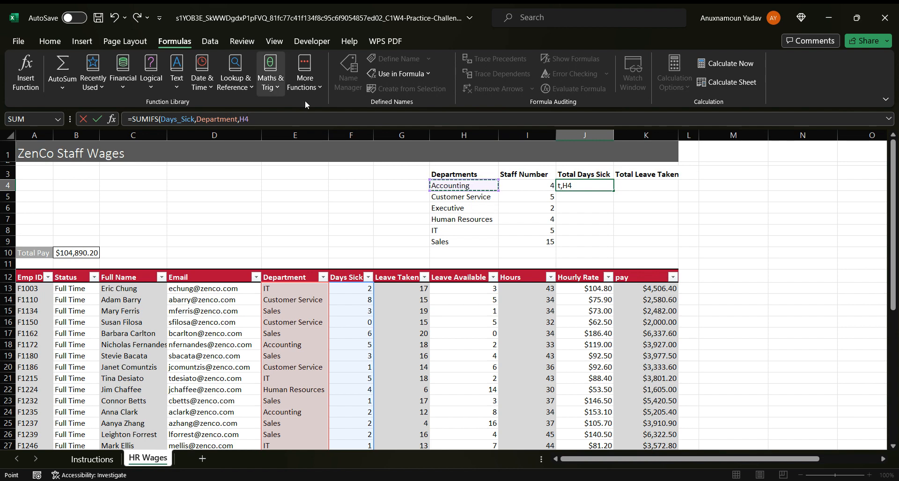
pyautogui.click(241, 115)
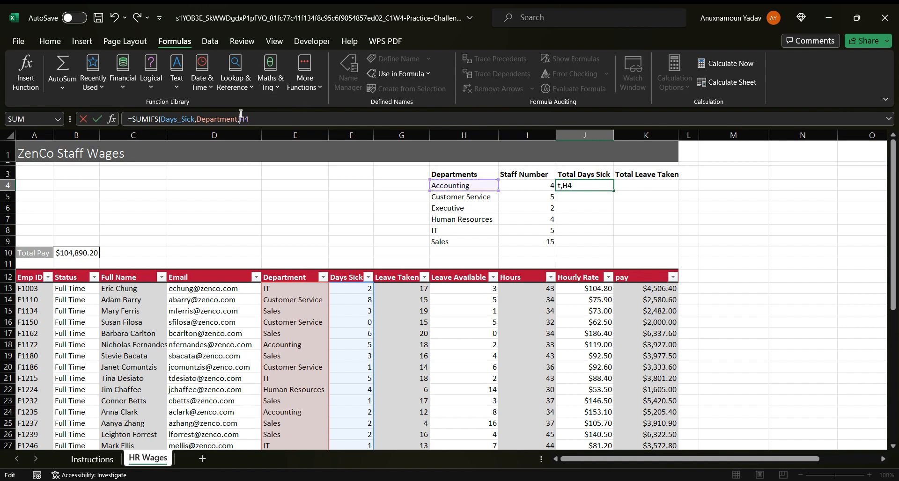
pyautogui.write('$H4')
pyautogui.press('Return')
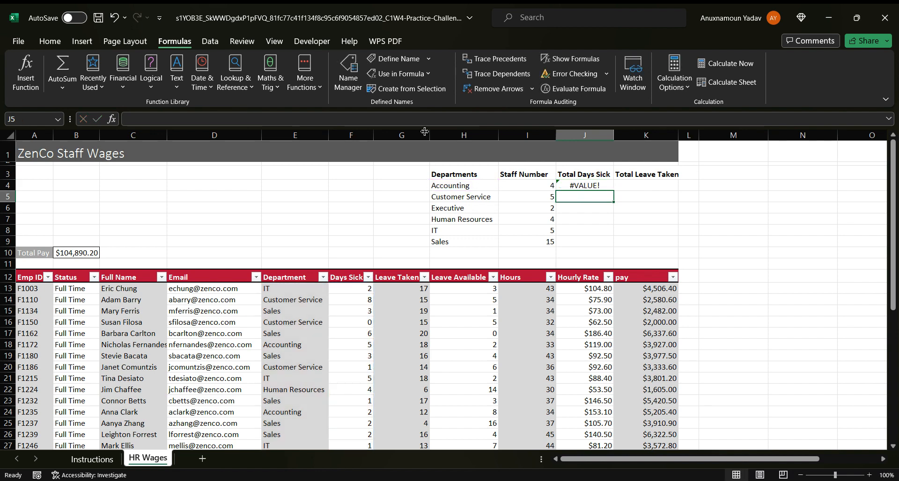
# Try the named range Departments as the criteria range in J4's SUMIFS formula
pyautogui.click(576, 185)
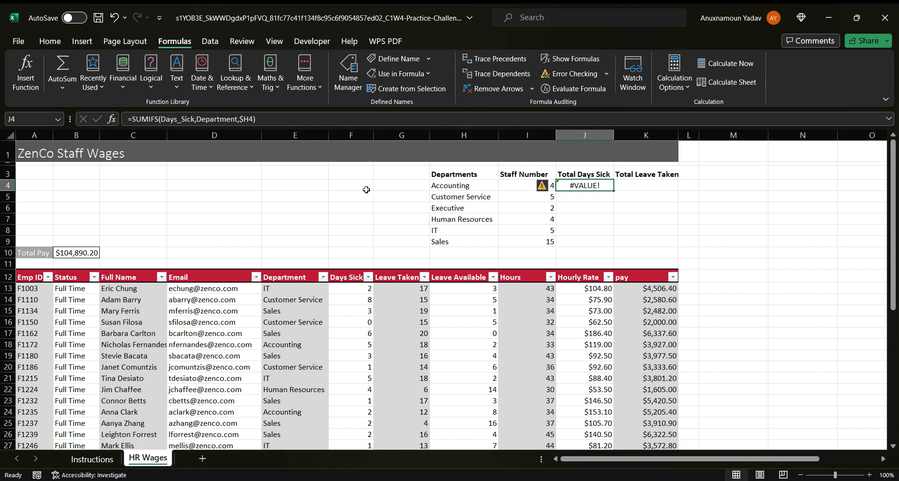
pyautogui.click(237, 120)
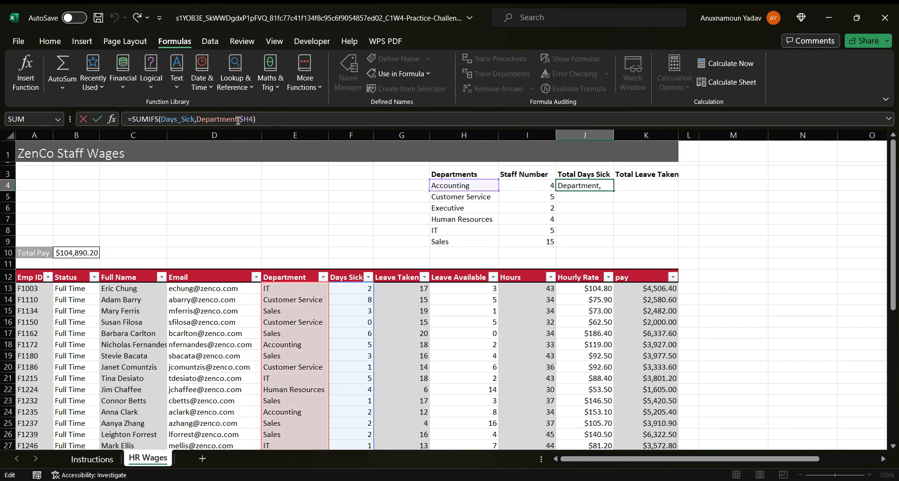
pyautogui.write('s')
pyautogui.press('Return')
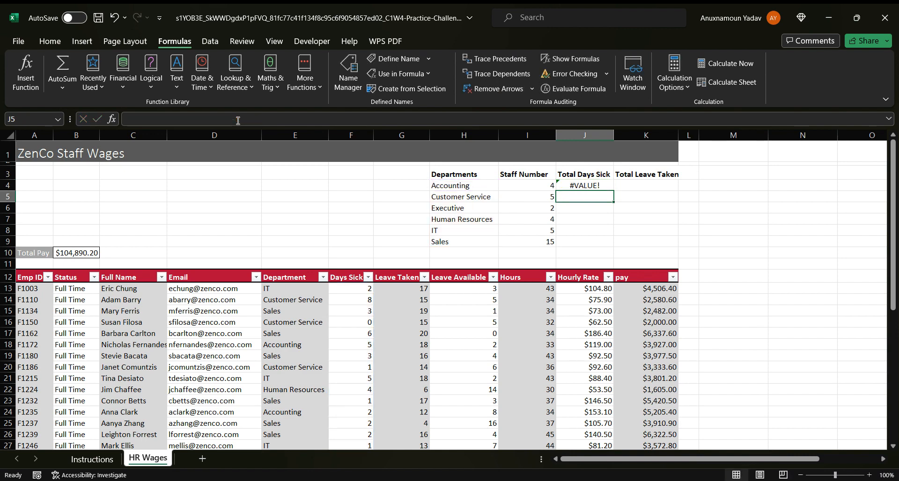
# Change the criteria range in J4's SUMIFS formula back to Department
pyautogui.click(602, 186)
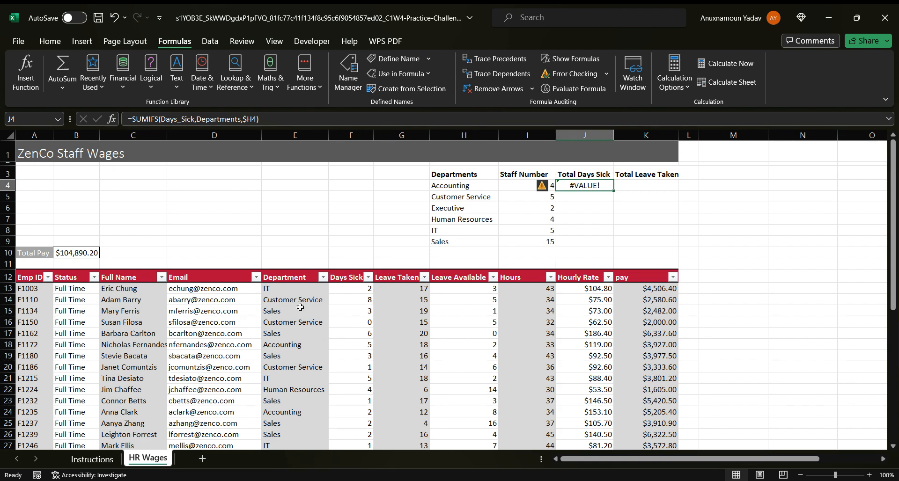
pyautogui.click(241, 119)
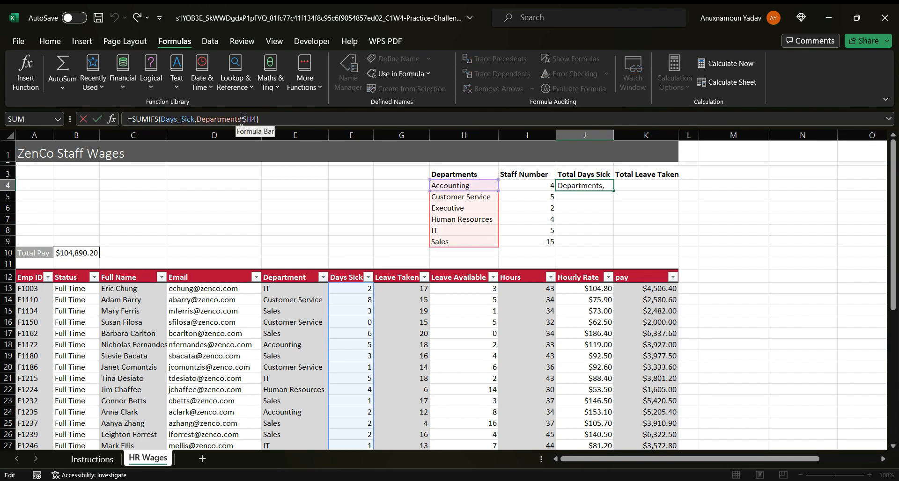
pyautogui.press('BackSpace')
pyautogui.click(261, 119)
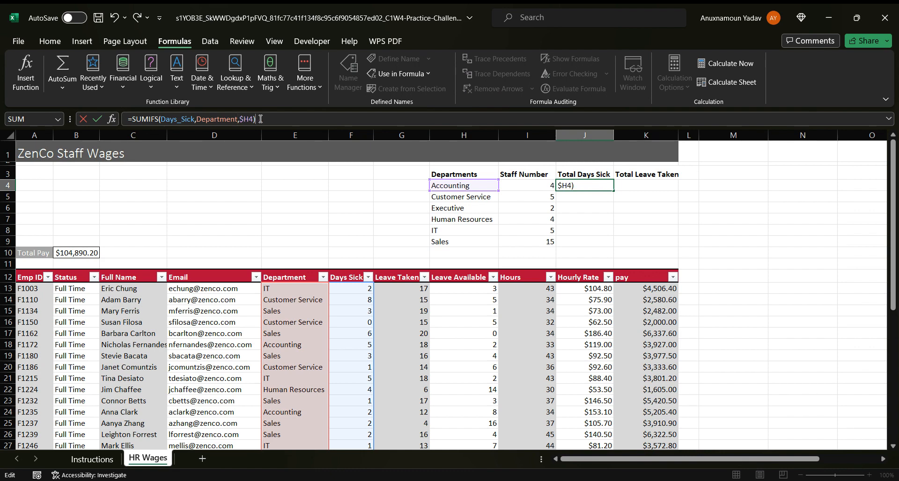
pyautogui.press('Return')
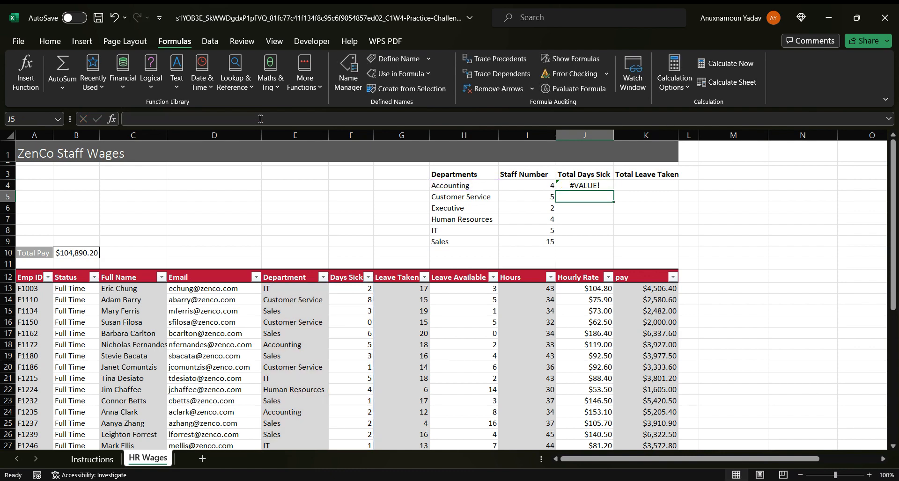
# Try to retype the end of the SUMIFS function name and its opening parenthesis in J4's formula
pyautogui.click(606, 184)
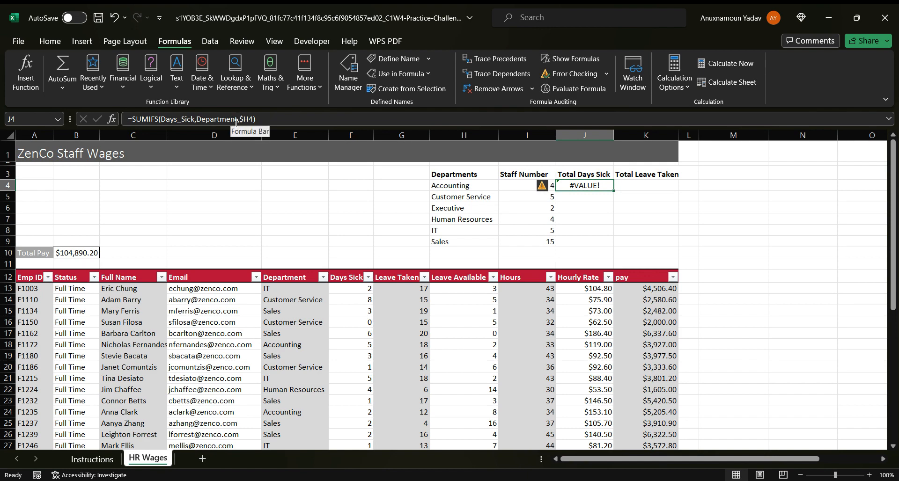
pyautogui.click(151, 121)
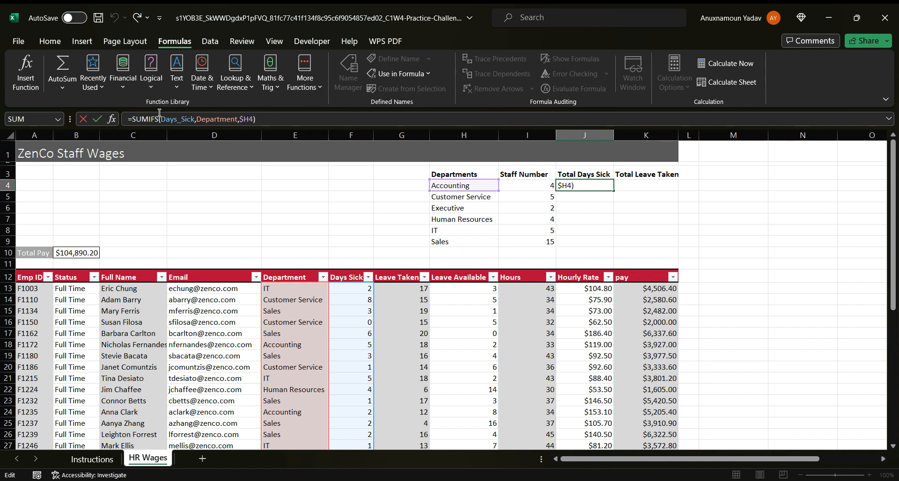
pyautogui.press('Delete')
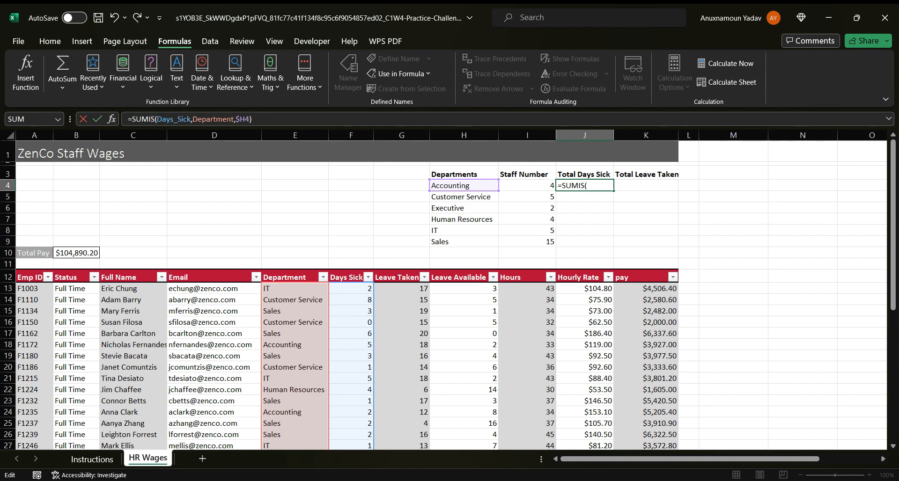
pyautogui.write('F(')
pyautogui.click(275, 119)
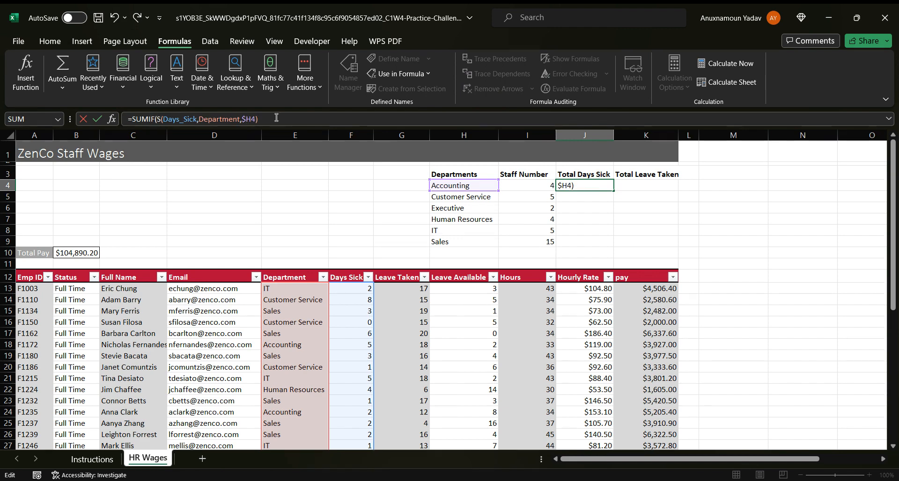
pyautogui.press('Return')
pyautogui.press('Return')
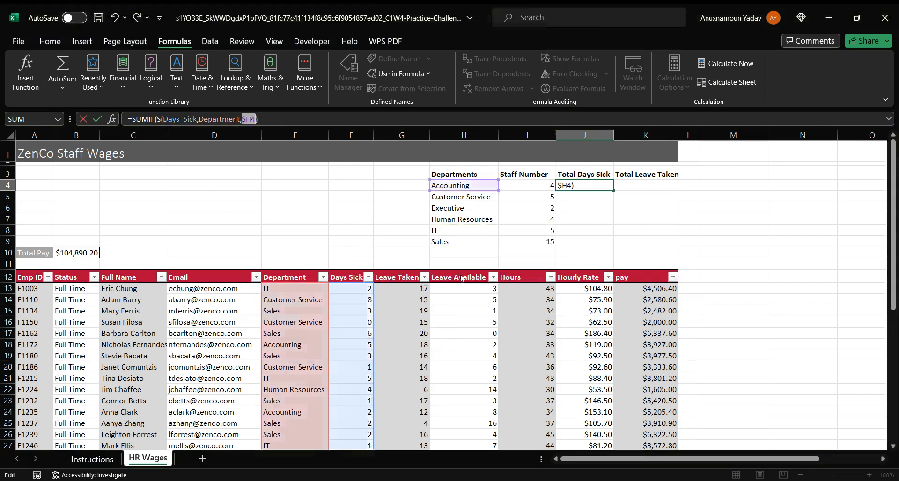
# Restore the function name SUMIFS in J4's formula and try to enter =SUMIFS((Days_Sick,Department,$H4)
pyautogui.click(161, 119)
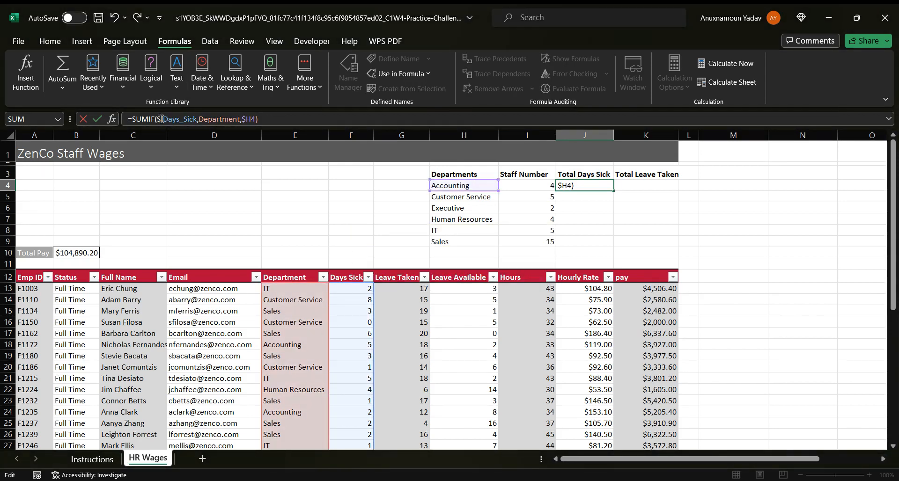
pyautogui.press('BackSpace')
pyautogui.press('BackSpace')
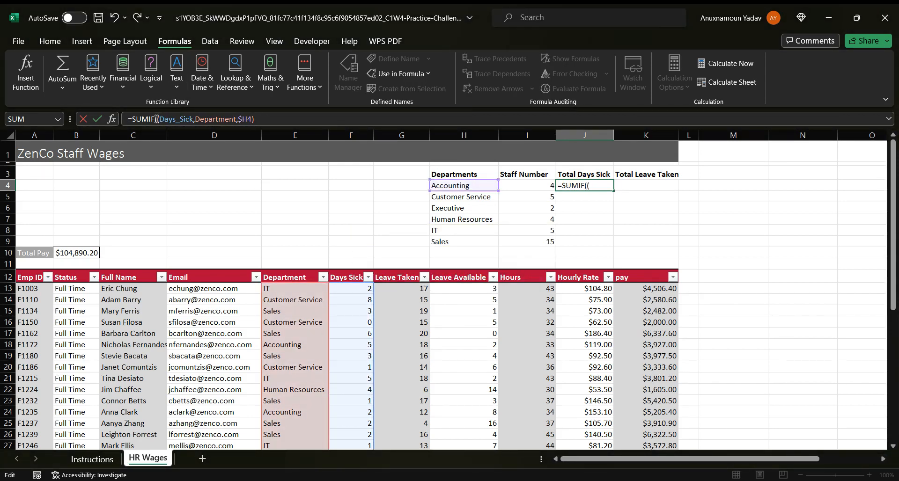
pyautogui.write('s(')
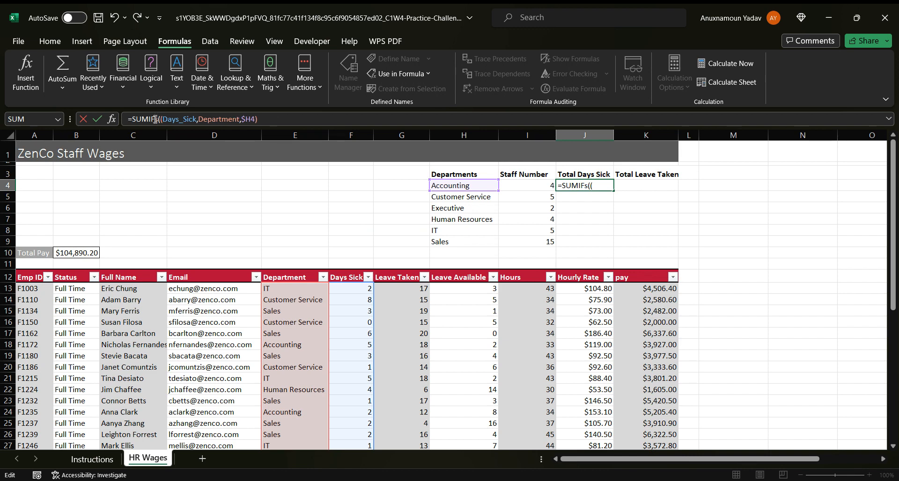
pyautogui.press('BackSpace')
pyautogui.write('S')
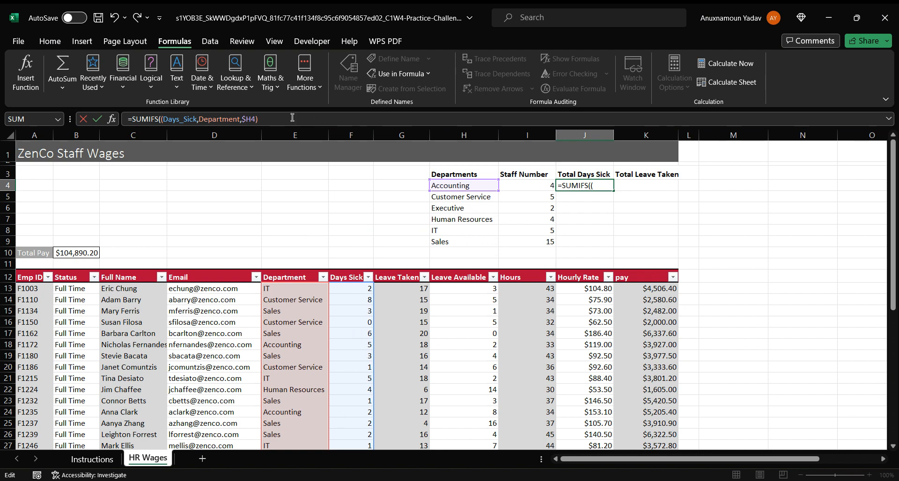
pyautogui.press('Return')
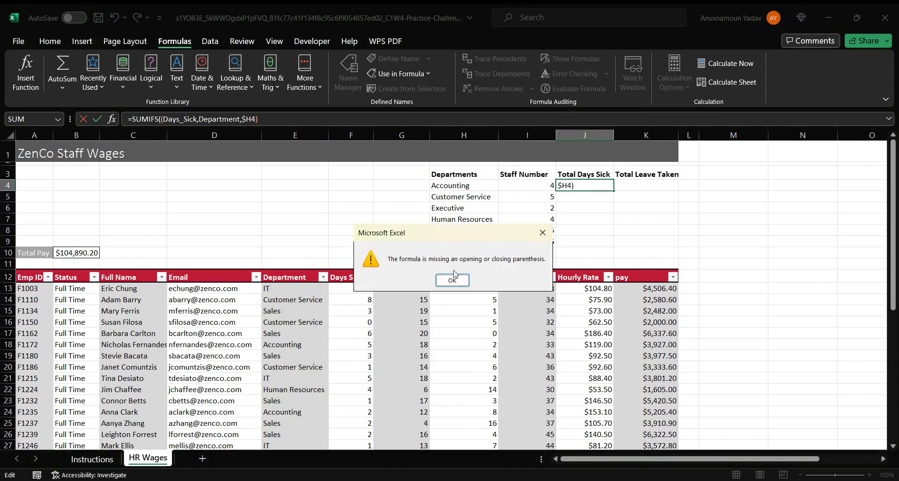
pyautogui.click(453, 279)
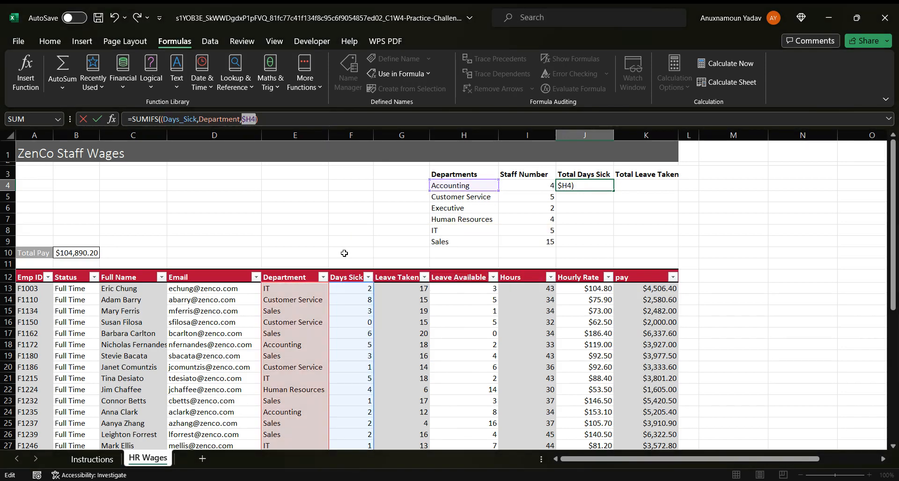
# Add a closing parenthesis after Days_Sick in J4's SUMIFS formula and enter it
pyautogui.click(197, 119)
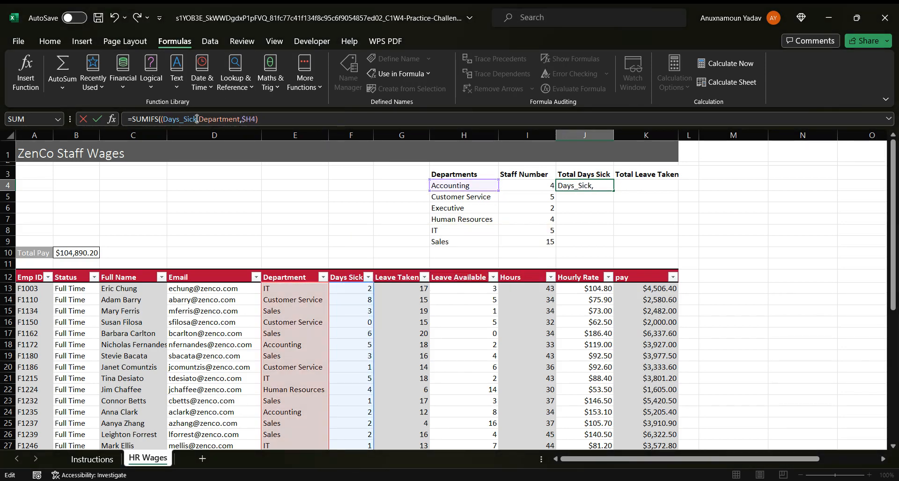
pyautogui.write(')')
pyautogui.press('Return')
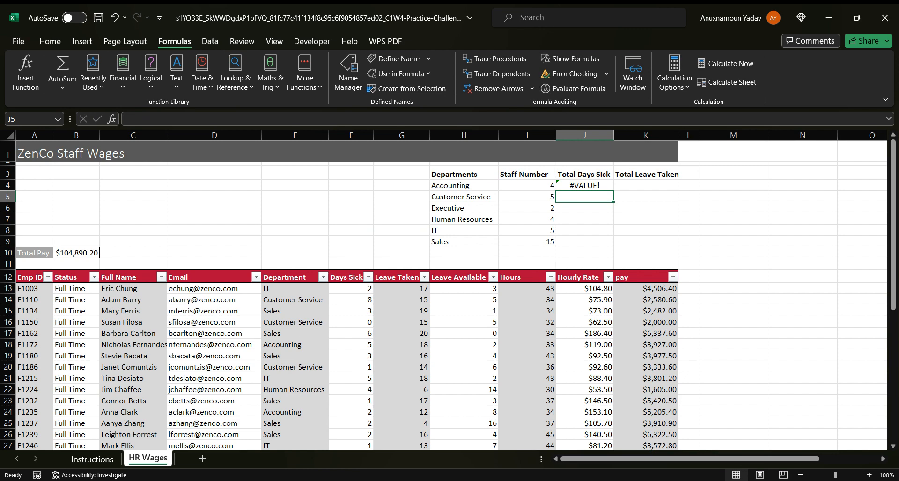
# Open J4's Total Days Sick formula for editing and examine how far its Days Sick and Department ranges extend down the table
pyautogui.press('Up')
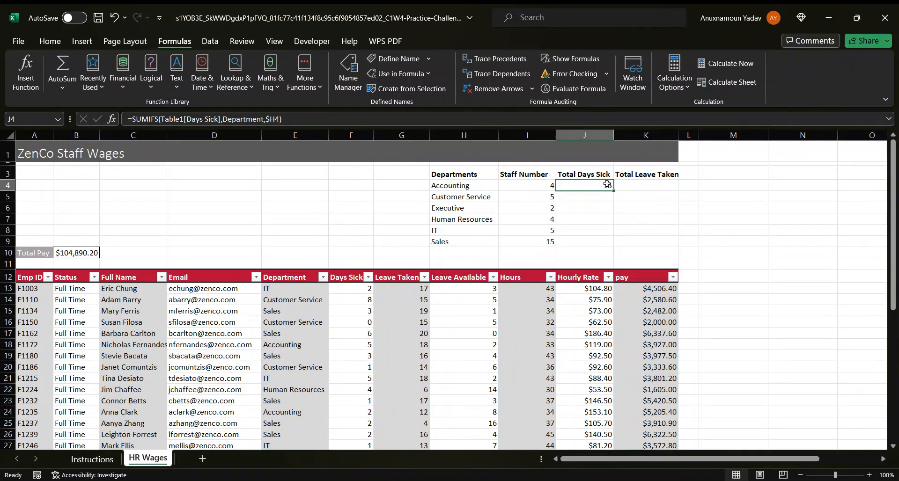
pyautogui.click(220, 119)
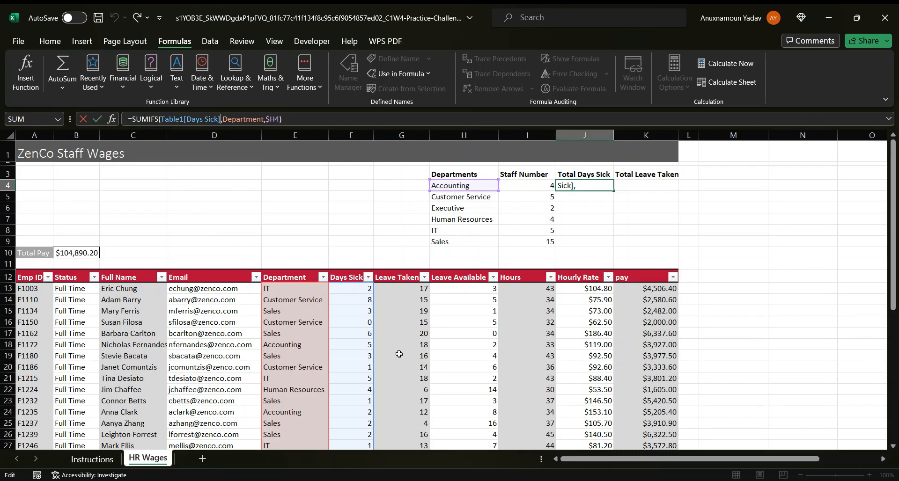
pyautogui.moveTo(893, 260); pyautogui.dragTo(893, 390)
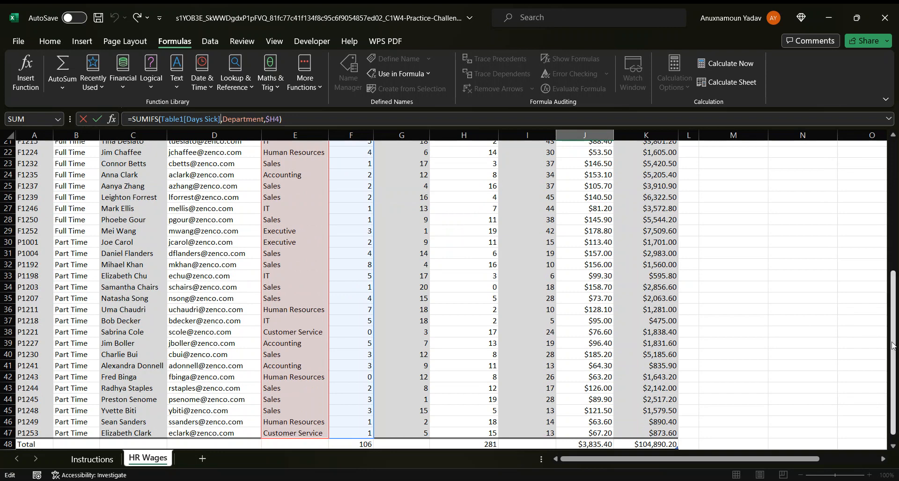
pyautogui.moveTo(894, 345); pyautogui.dragTo(898, 247)
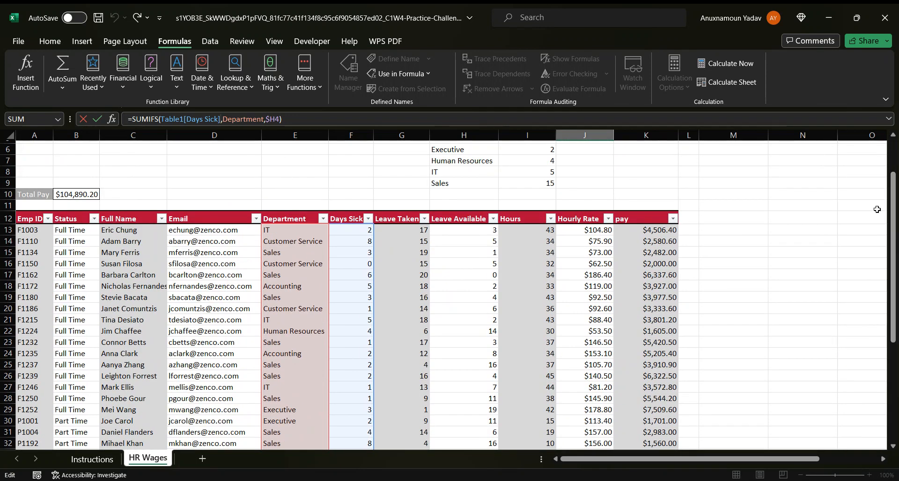
# Accept J4's formula =SUMIFS(Table1[Days Sick],Department,$H4) and fill it down through J9 for the remaining departments
pyautogui.moveTo(895, 227); pyautogui.dragTo(891, 73)
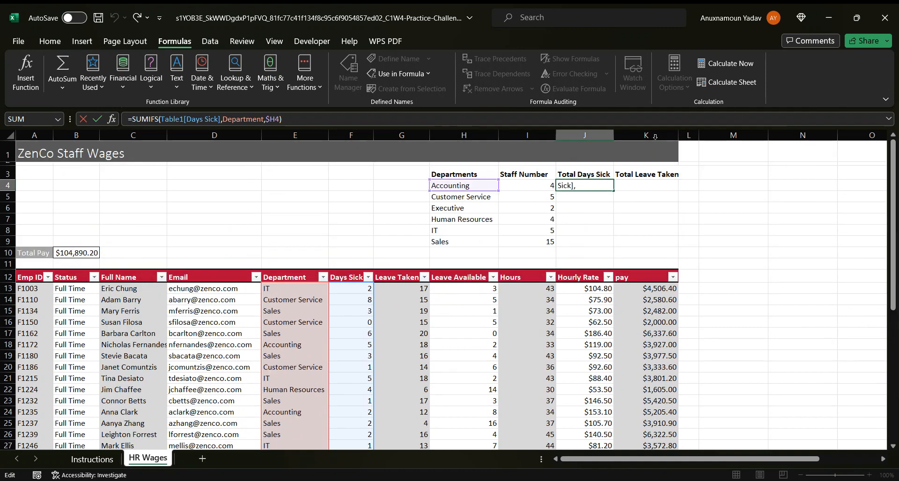
pyautogui.click(362, 122)
pyautogui.press('Return')
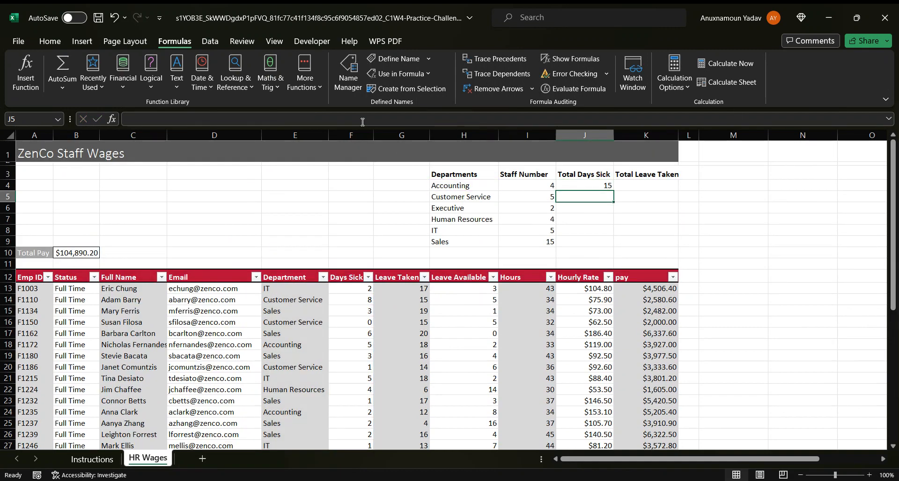
pyautogui.click(601, 183)
pyautogui.moveTo(614, 192); pyautogui.dragTo(614, 244)
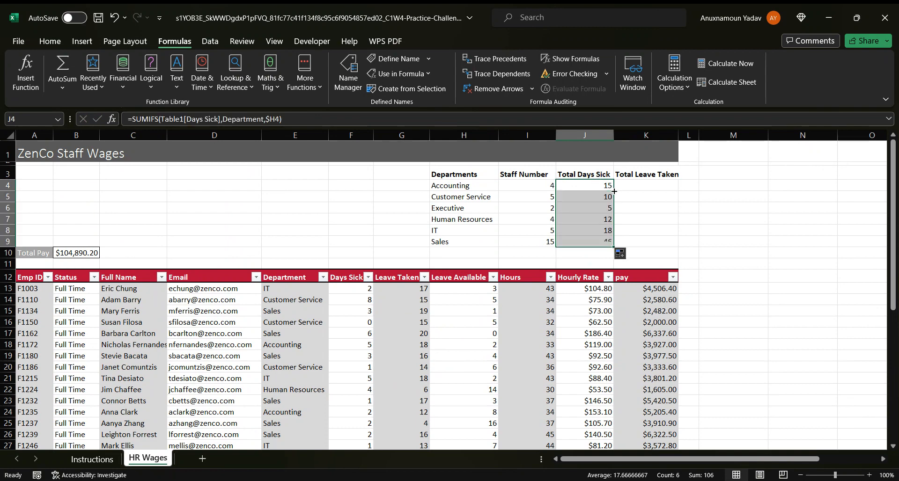
# Turn off the total row of the staff wages table Table1 and agree to continue
pyautogui.click(633, 186)
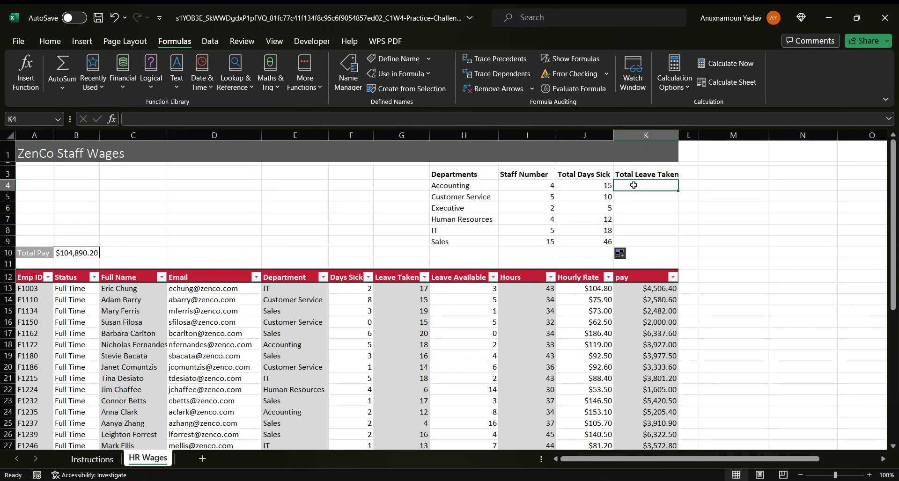
pyautogui.click(451, 279)
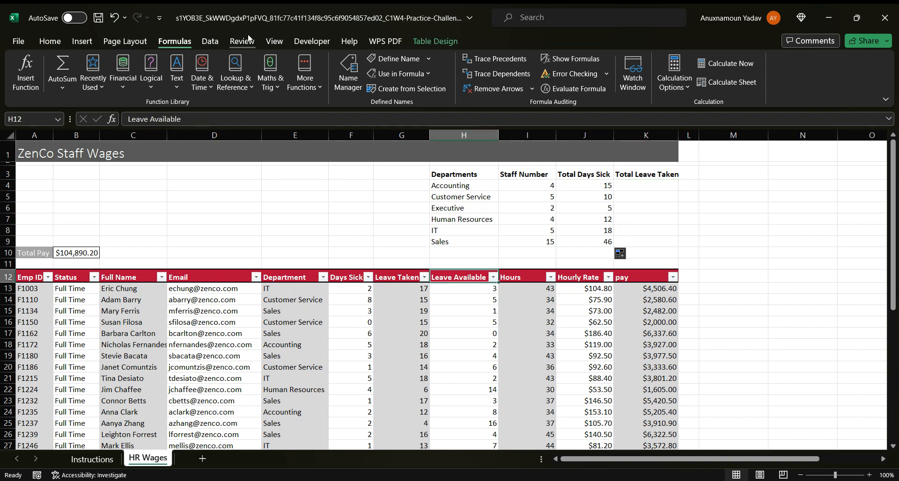
pyautogui.click(402, 324)
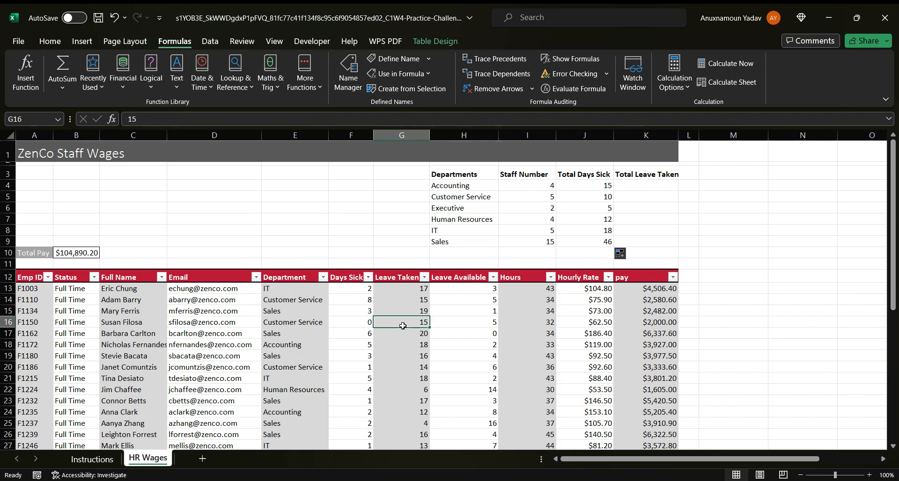
pyautogui.click(436, 35)
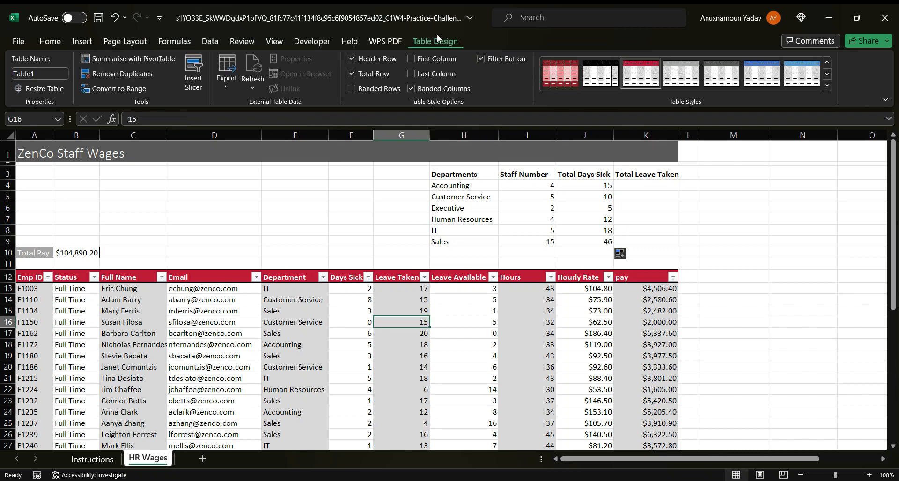
pyautogui.click(360, 73)
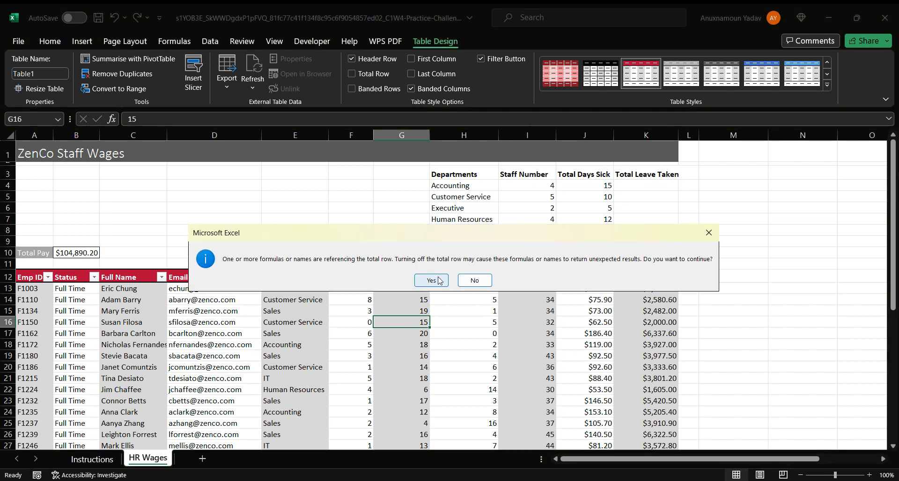
pyautogui.click(431, 281)
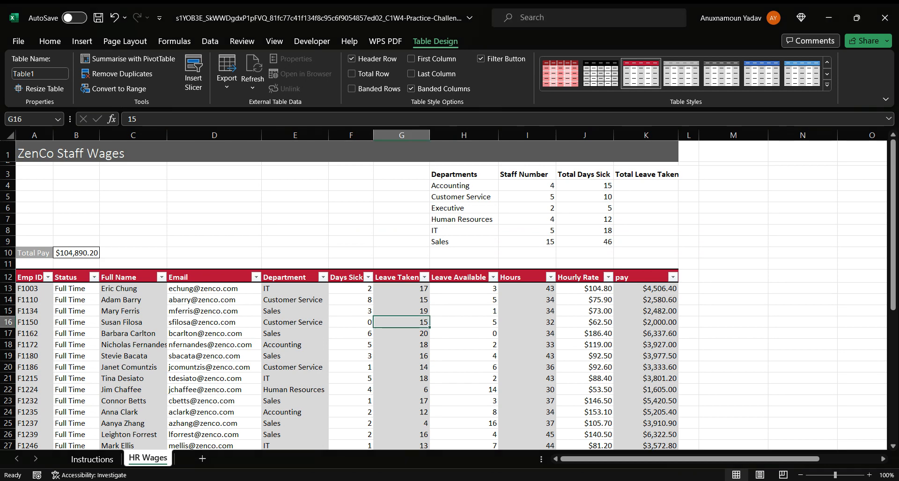
# Create a named range from the Leave Available column of the staff table, using its top row as the name
pyautogui.moveTo(896, 239); pyautogui.dragTo(895, 258)
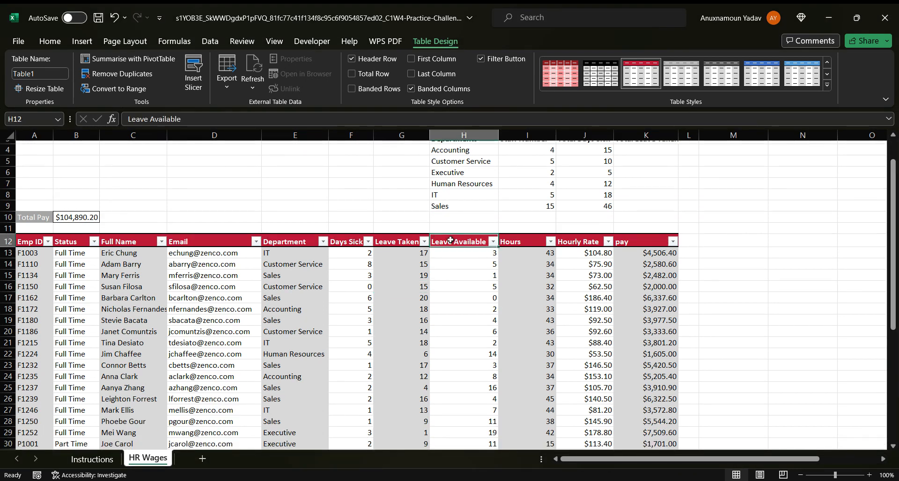
pyautogui.click(450, 240)
pyautogui.hotkey('ctrl', 'shift', 'Down')
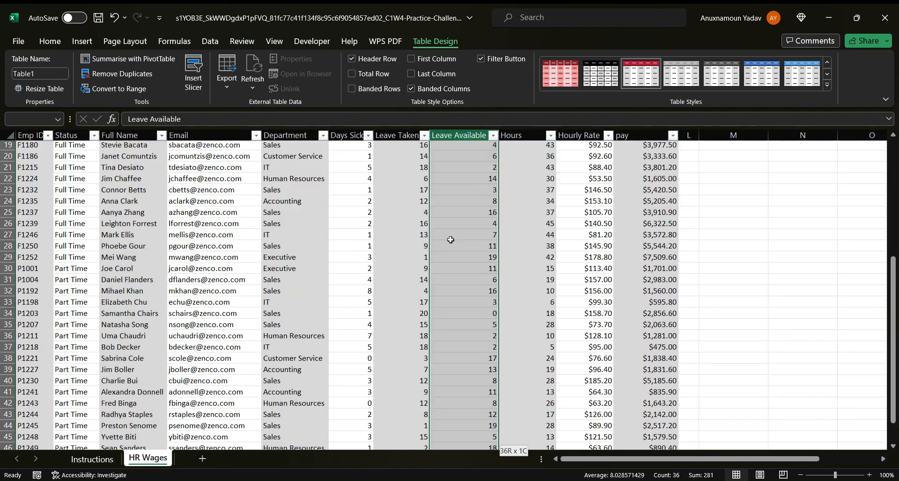
pyautogui.moveTo(891, 310); pyautogui.dragTo(892, 210)
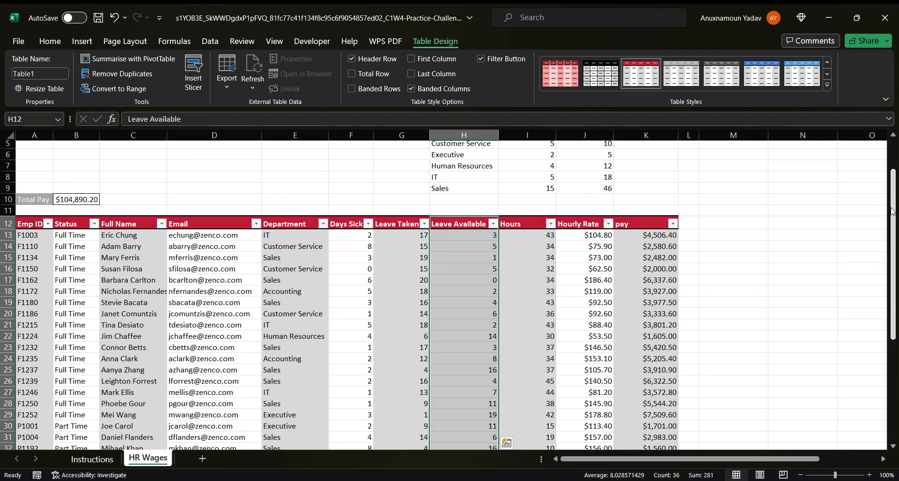
pyautogui.click(160, 44)
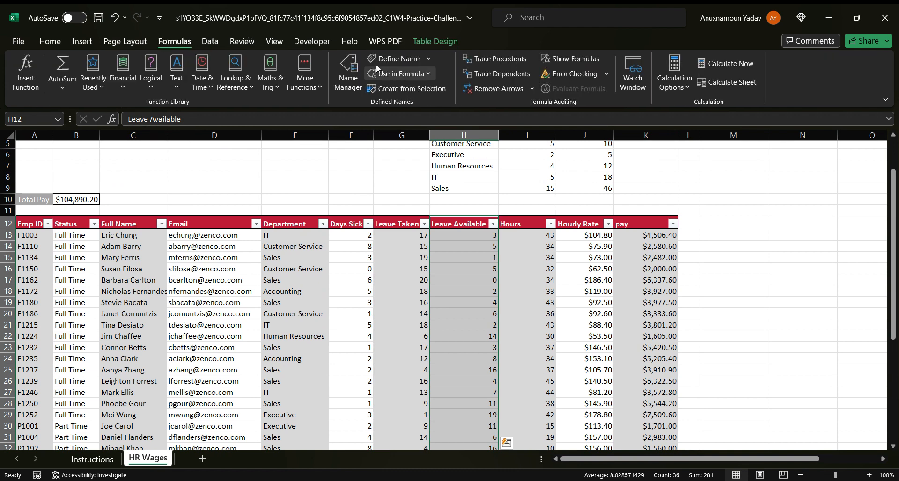
pyautogui.click(371, 88)
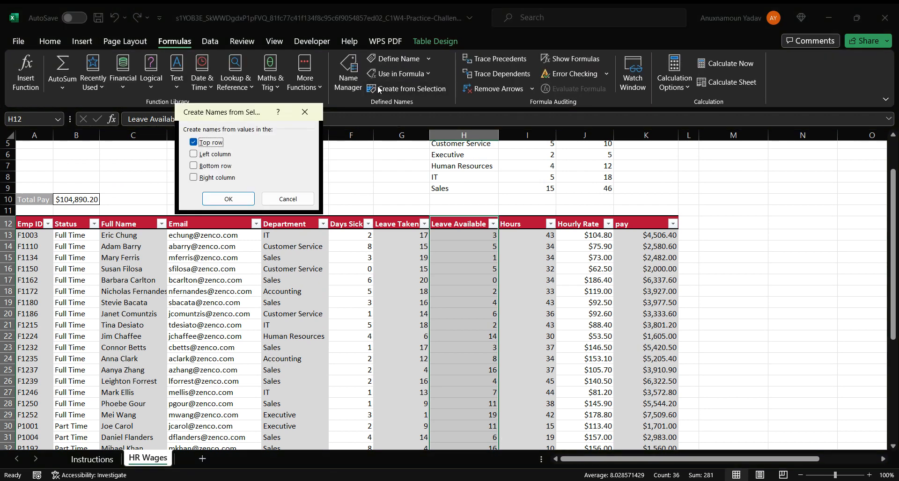
pyautogui.click(250, 198)
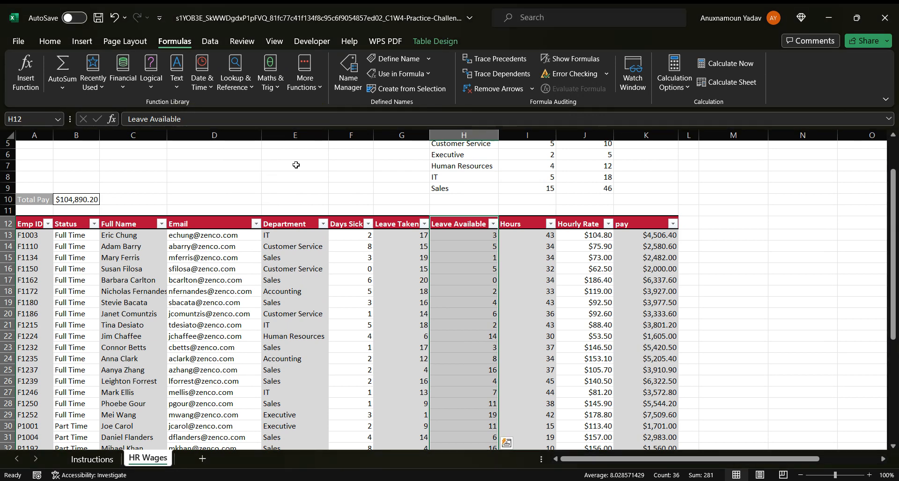
# Start a SUMIFS formula in K4 under Total Leave Taken with the named range Leave_Available as its sum range
pyautogui.moveTo(896, 237); pyautogui.dragTo(896, 208)
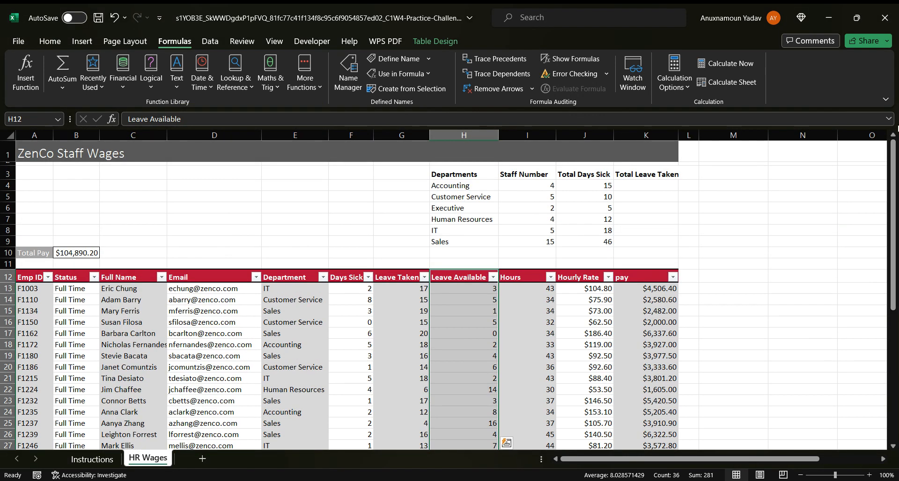
pyautogui.click(637, 184)
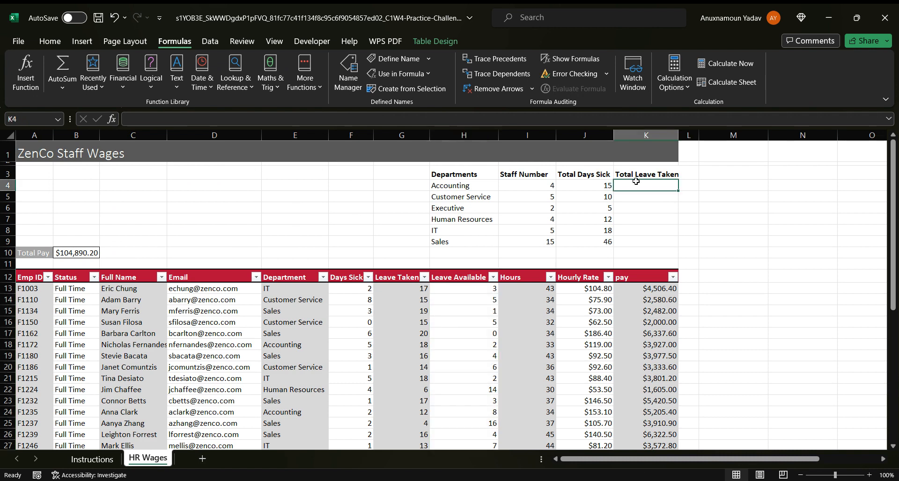
pyautogui.click(333, 122)
pyautogui.write('=j')
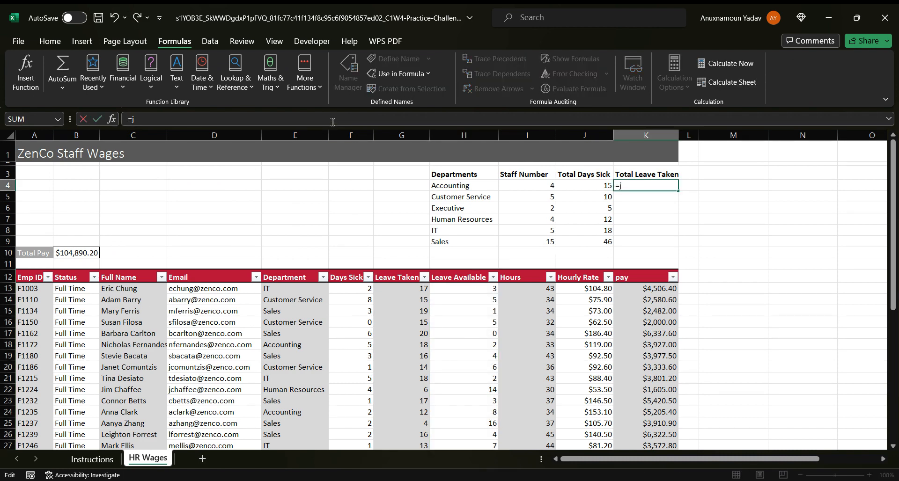
pyautogui.press('BackSpace')
pyautogui.write('dum')
pyautogui.press('BackSpace')
pyautogui.press('BackSpace')
pyautogui.press('BackSpace')
pyautogui.write('Sum')
pyautogui.doubleClick(166, 156)
pyautogui.click(428, 73)
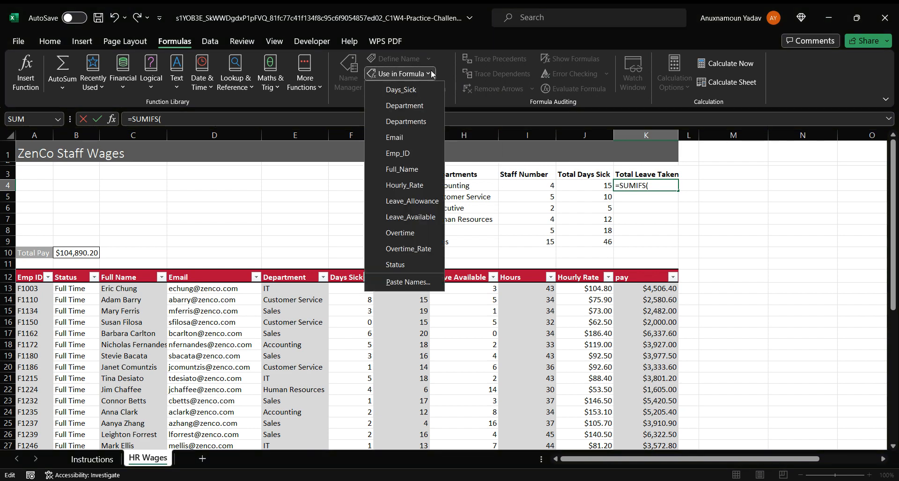
pyautogui.click(415, 217)
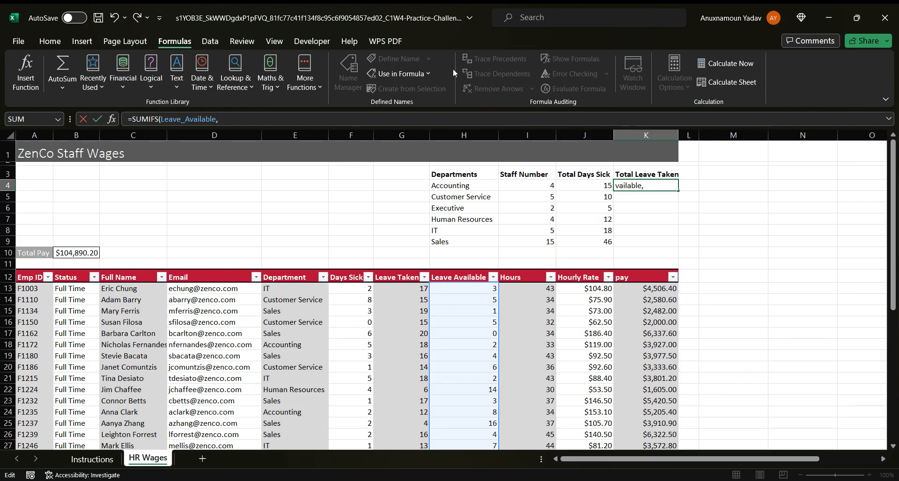
# Complete K4's formula with the named range Department and criterion $H4, and enter =SUMIFS(Leave_Available,Department,$H4)
pyautogui.click(428, 73)
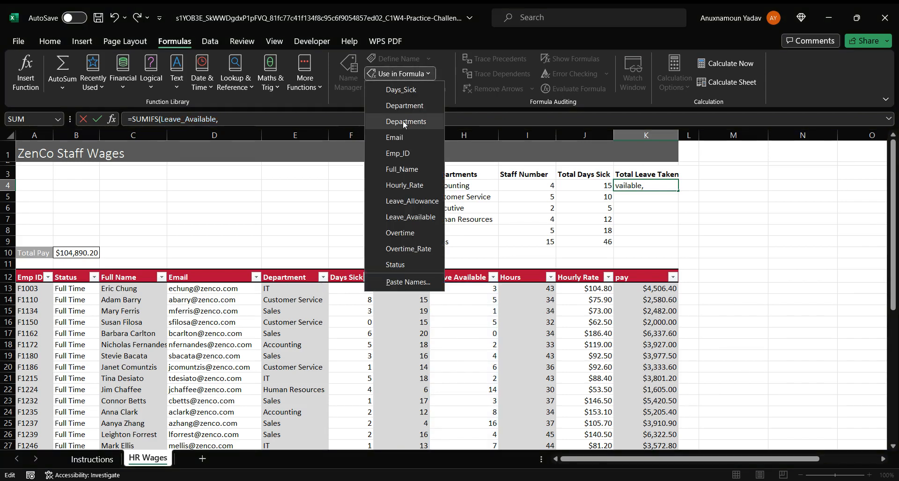
pyautogui.click(411, 108)
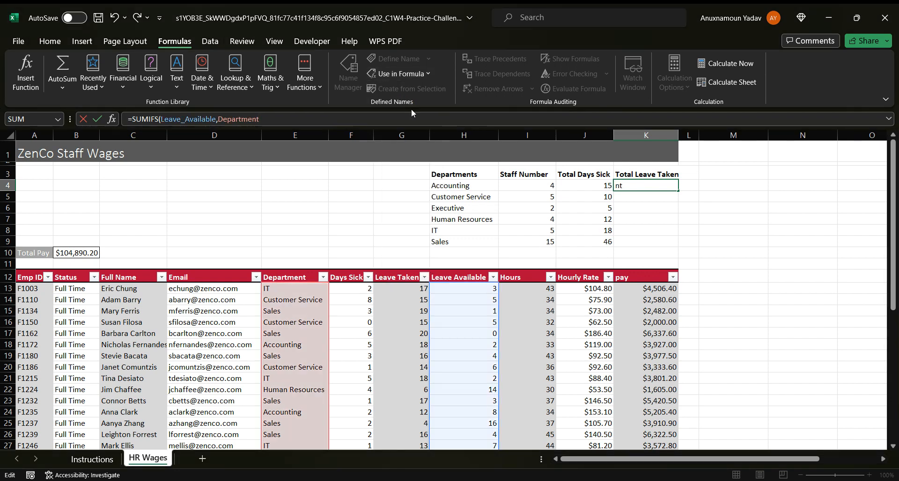
pyautogui.click(492, 185)
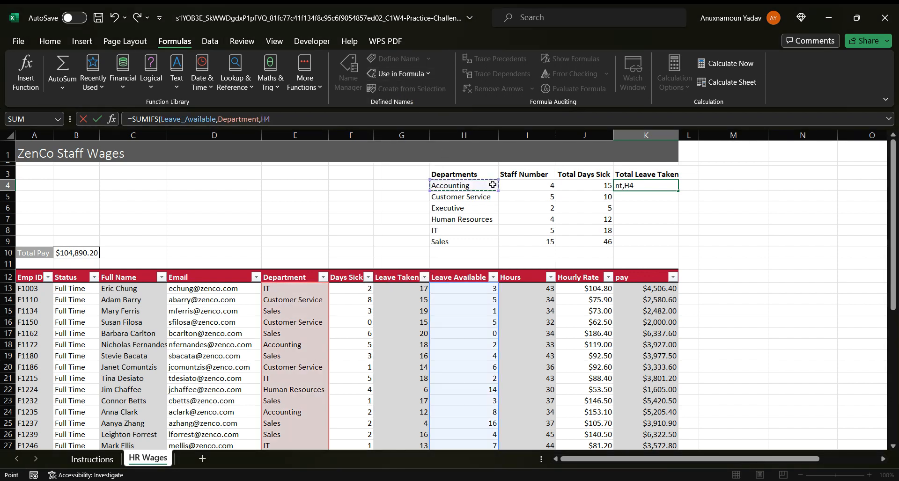
pyautogui.click(262, 116)
pyautogui.write('$H4')
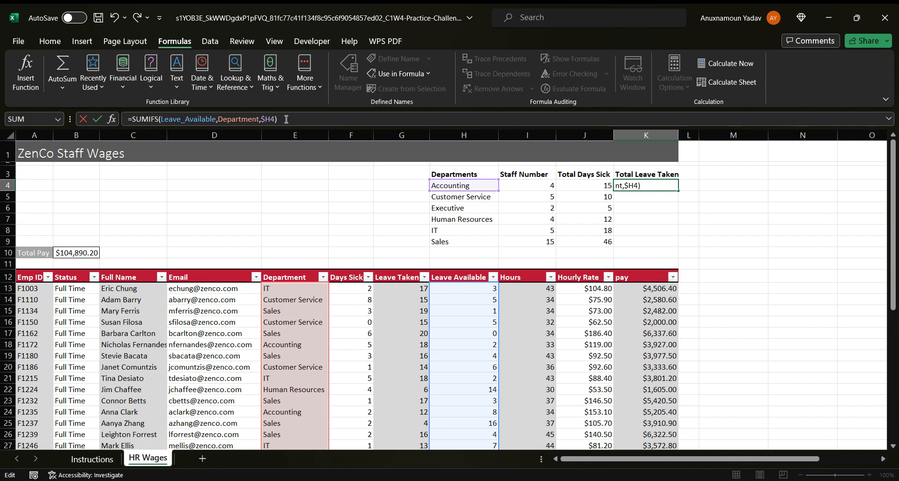
pyautogui.press('Return')
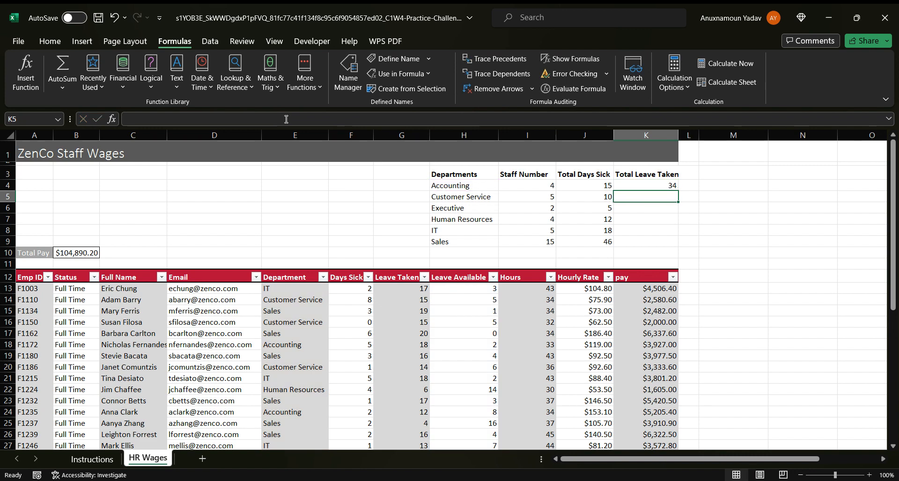
# Fill K4's Total Leave Taken formula down through K9 for the other departments
pyautogui.click(644, 183)
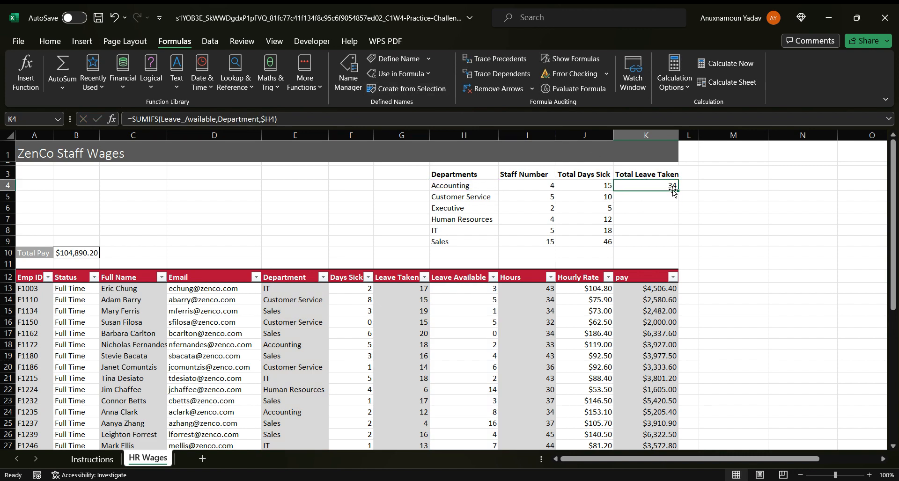
pyautogui.moveTo(680, 190); pyautogui.dragTo(680, 246)
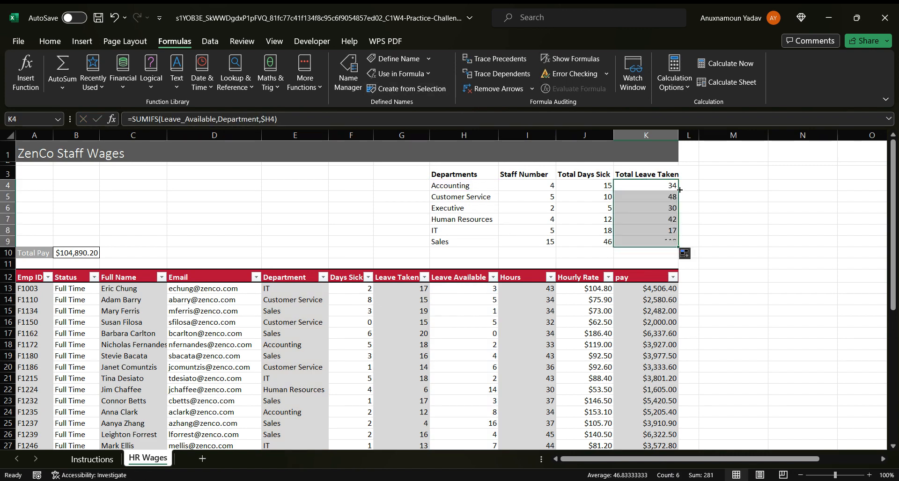
pyautogui.click(701, 199)
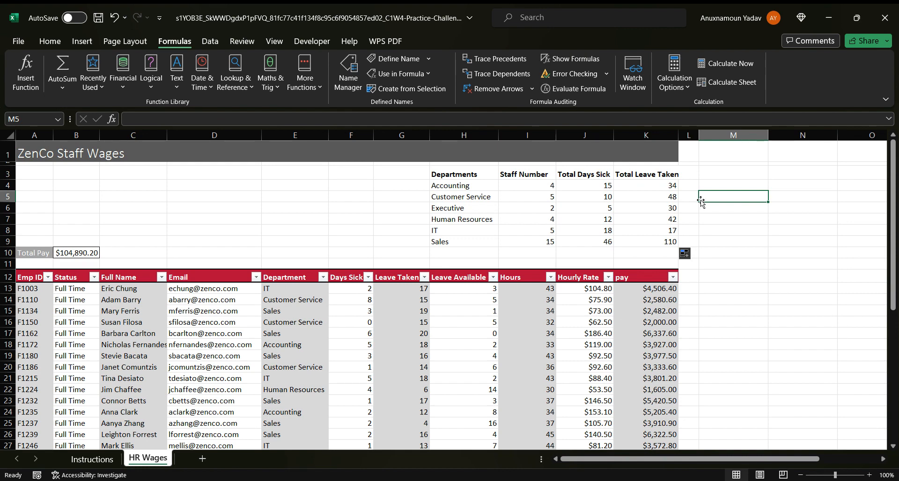
# Convert the department summary range H3:K10 into a table with row 3 as its header row
pyautogui.moveTo(893, 204); pyautogui.dragTo(893, 205)
pyautogui.moveTo(460, 178); pyautogui.dragTo(635, 252)
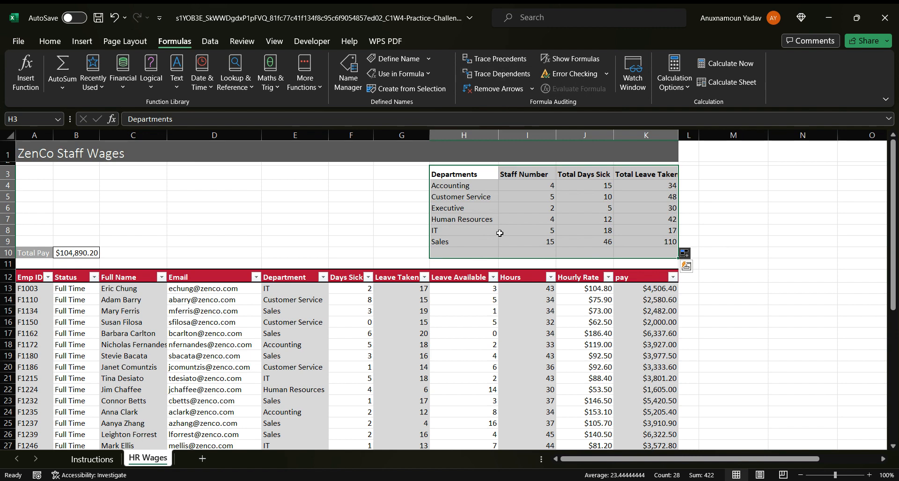
pyautogui.click(75, 41)
pyautogui.click(111, 71)
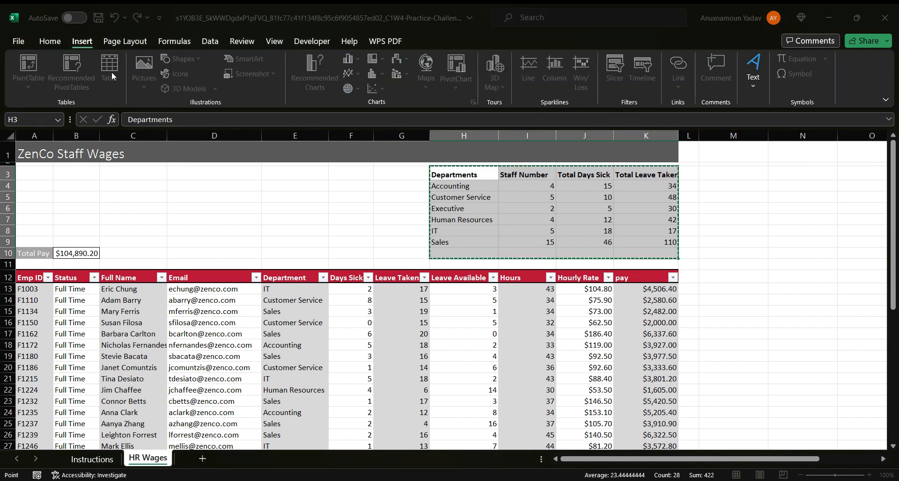
pyautogui.press('Escape')
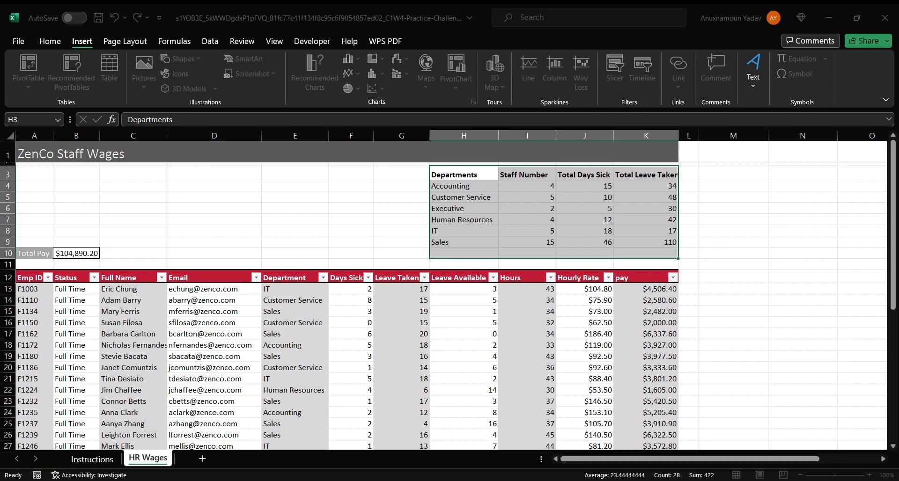
pyautogui.press('Return')
pyautogui.click(364, 240)
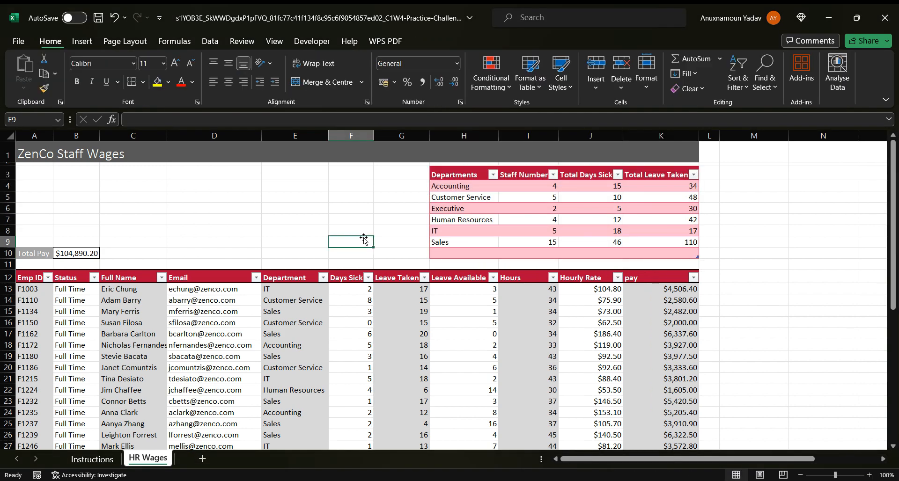
pyautogui.click(808, 239)
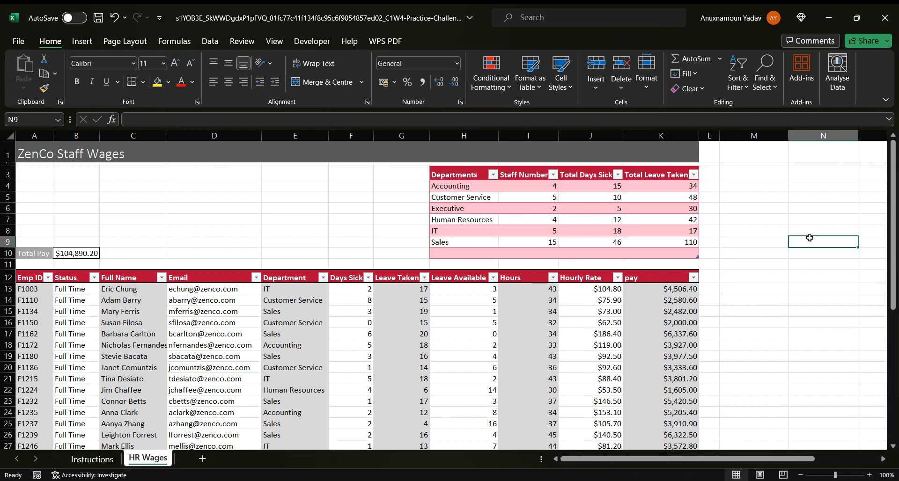
pyautogui.click(679, 219)
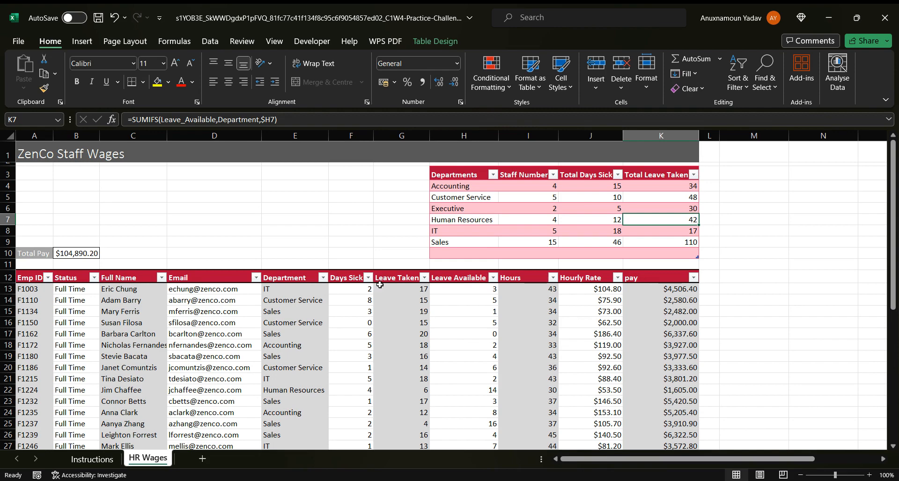
pyautogui.click(315, 292)
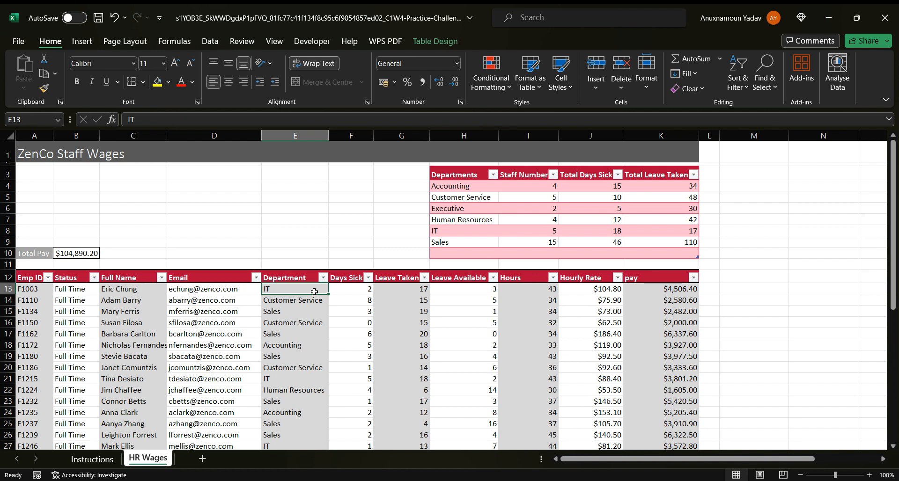
# Apply list data validation to the wages table's Department cells E13:E47, using the summary departments in H4:H10 as the source
pyautogui.hotkey('ctrl', 'shift', 'Down')
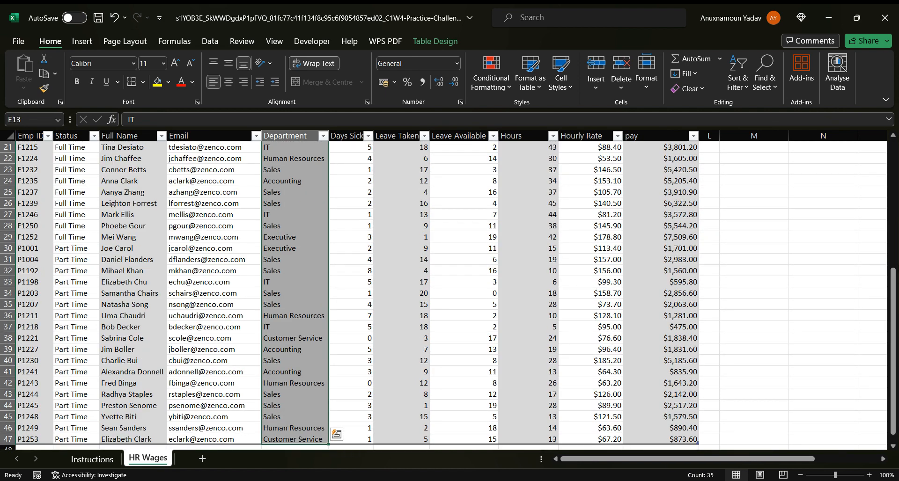
pyautogui.moveTo(893, 299); pyautogui.dragTo(893, 164)
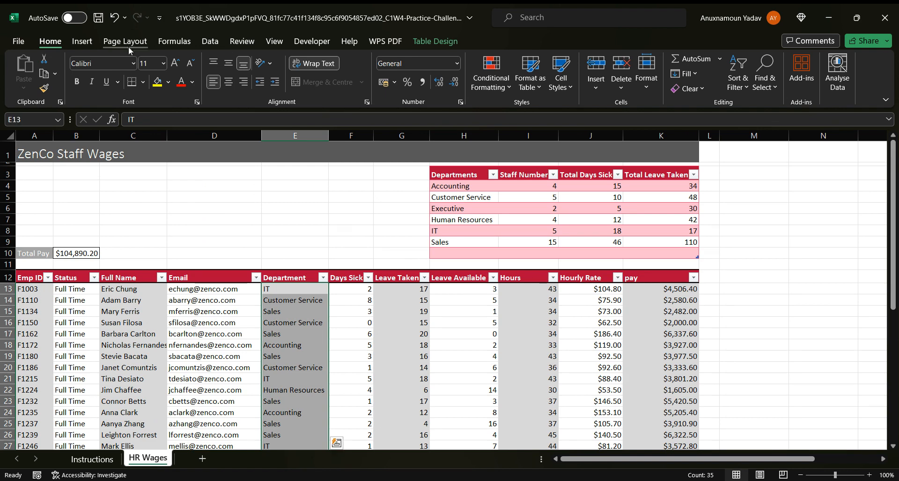
pyautogui.click(88, 43)
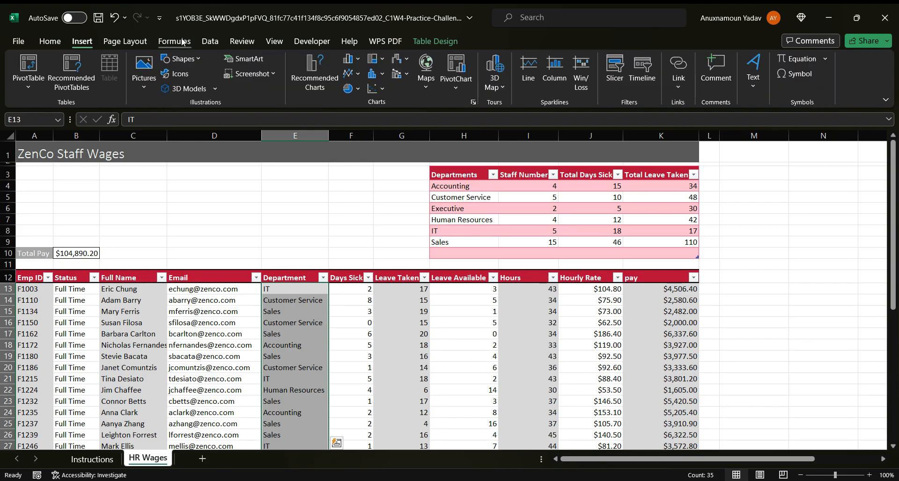
pyautogui.click(181, 42)
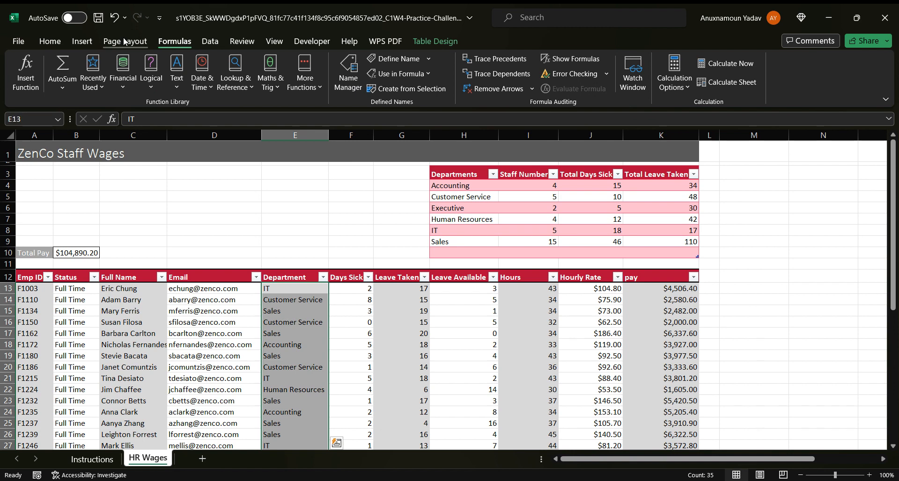
pyautogui.click(202, 41)
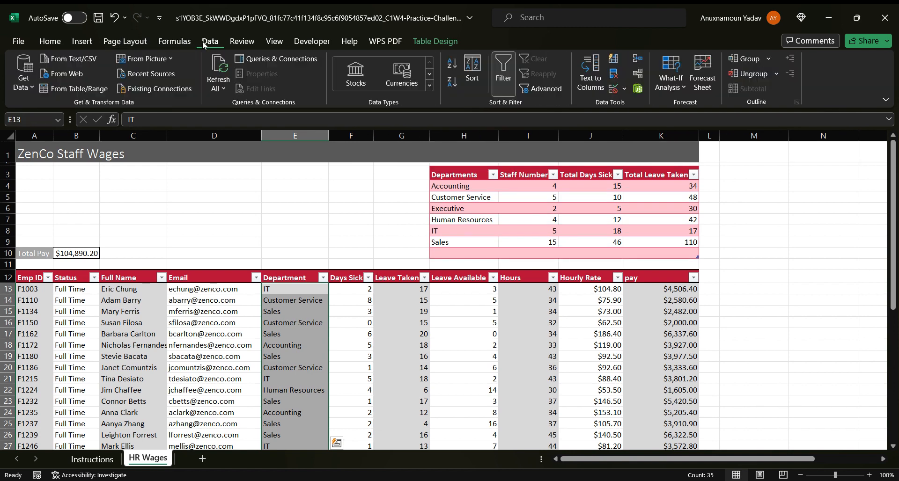
pyautogui.click(617, 88)
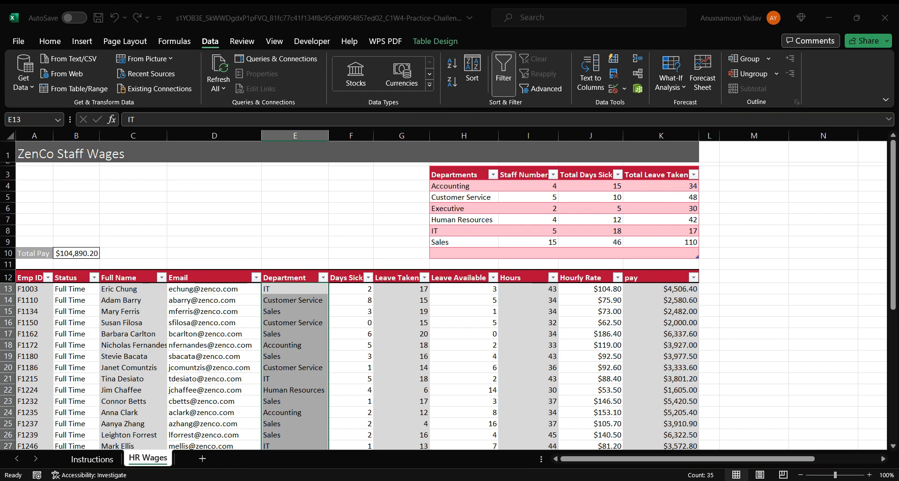
pyautogui.click(428, 165)
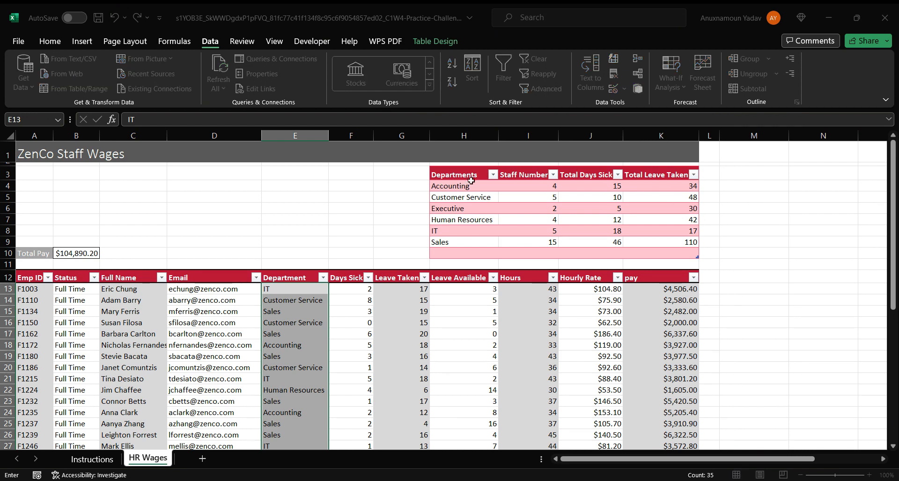
pyautogui.moveTo(471, 185); pyautogui.dragTo(486, 249)
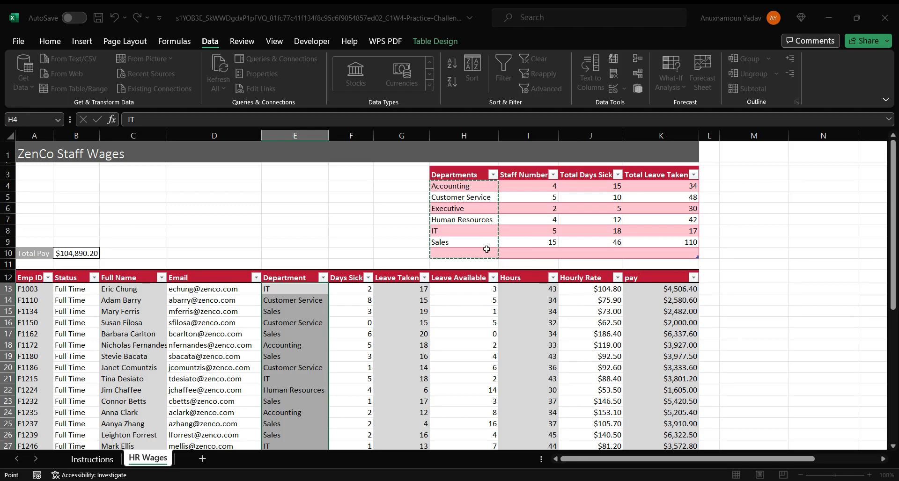
pyautogui.press('Return')
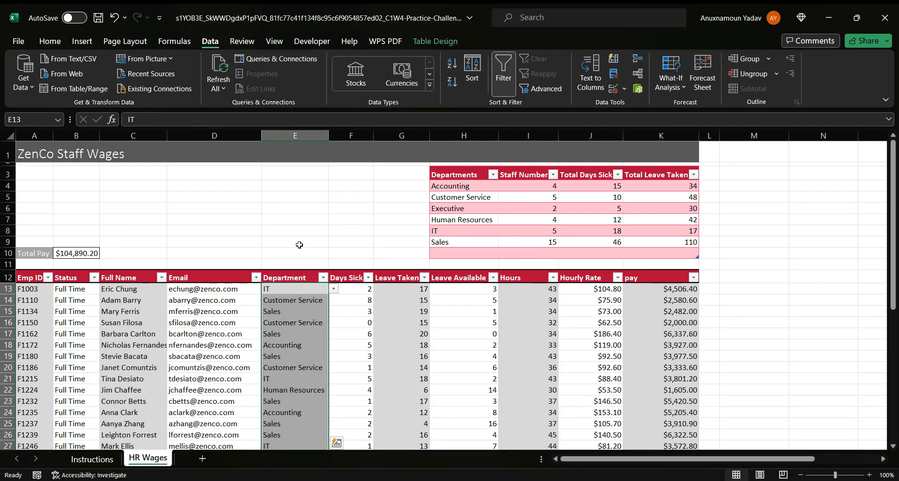
pyautogui.click(350, 253)
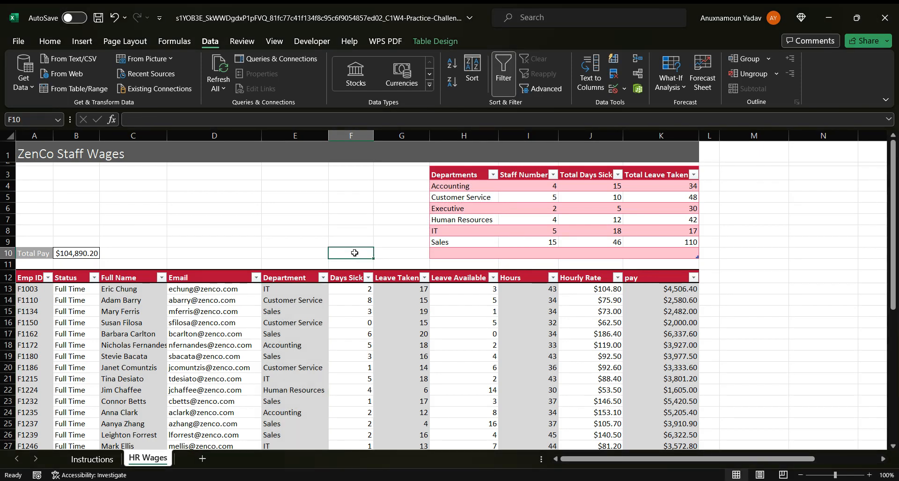
pyautogui.click(313, 292)
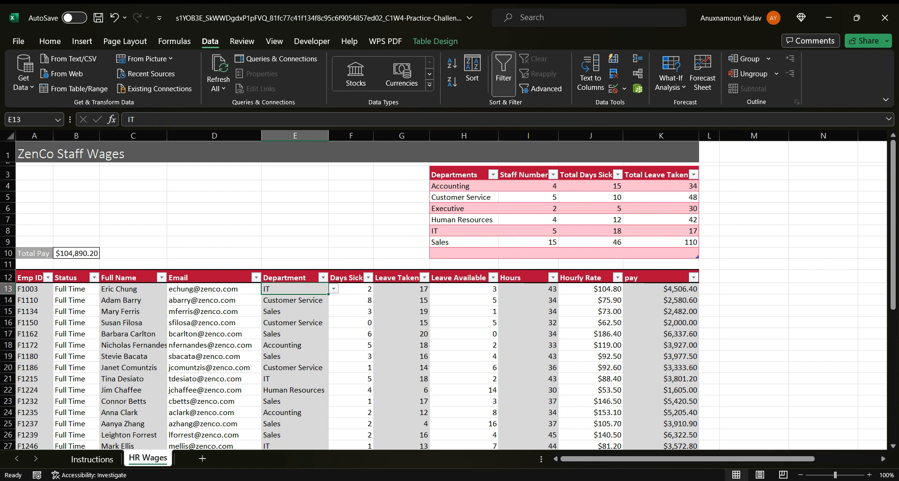
pyautogui.click(337, 242)
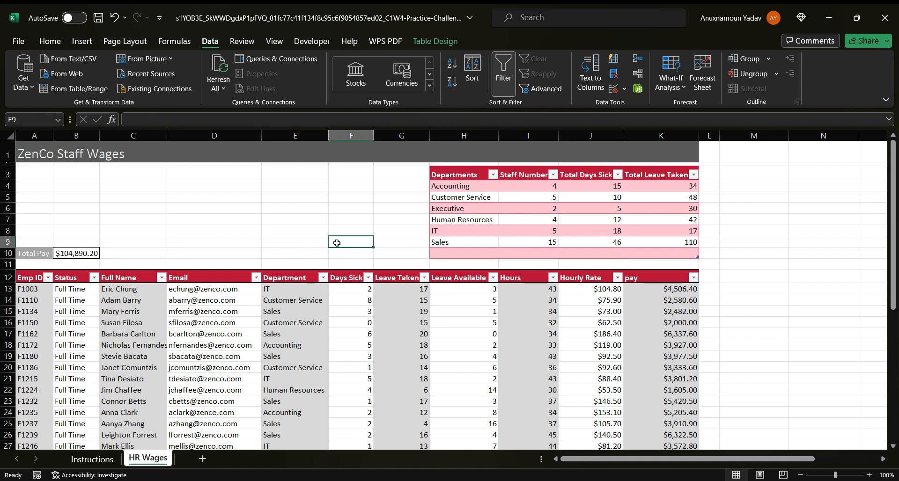
# Add Marketing as a department in H10 of the summary table
pyautogui.click(453, 256)
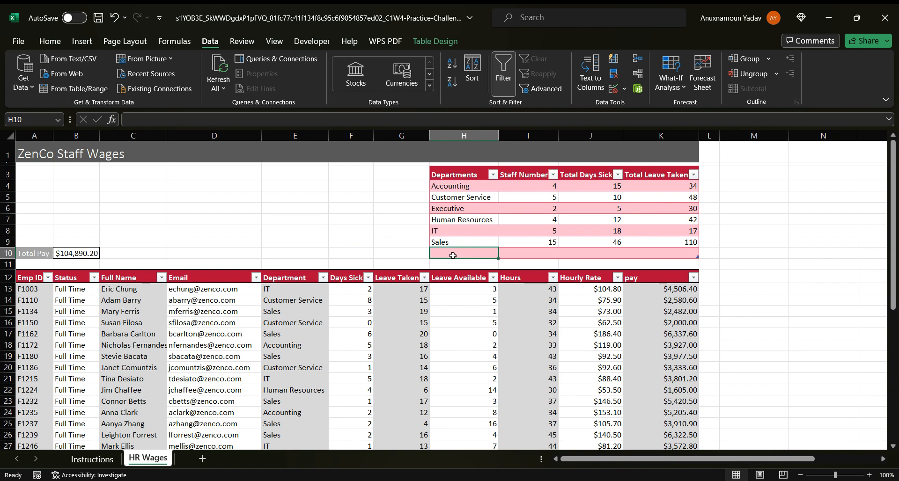
pyautogui.write('Mark')
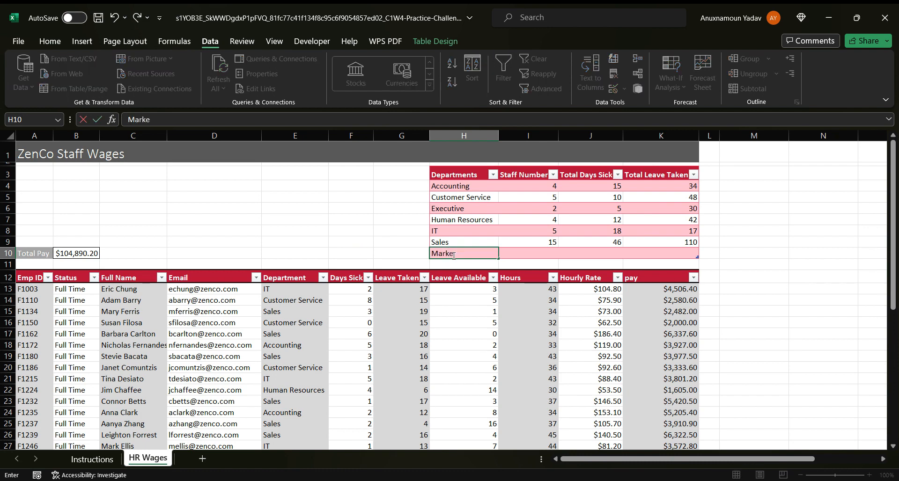
pyautogui.write('eting')
pyautogui.press('Return')
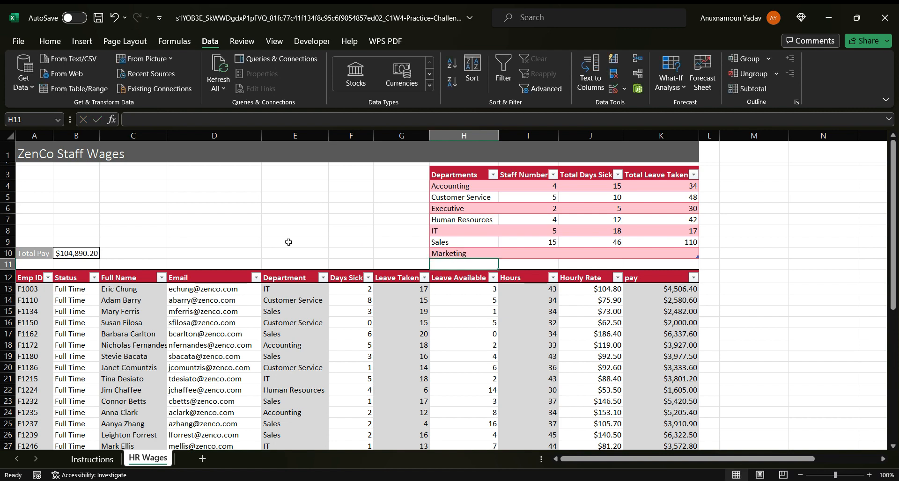
# Change the department of employee F1134 in E15 to Marketing using the validation list
pyautogui.click(271, 344)
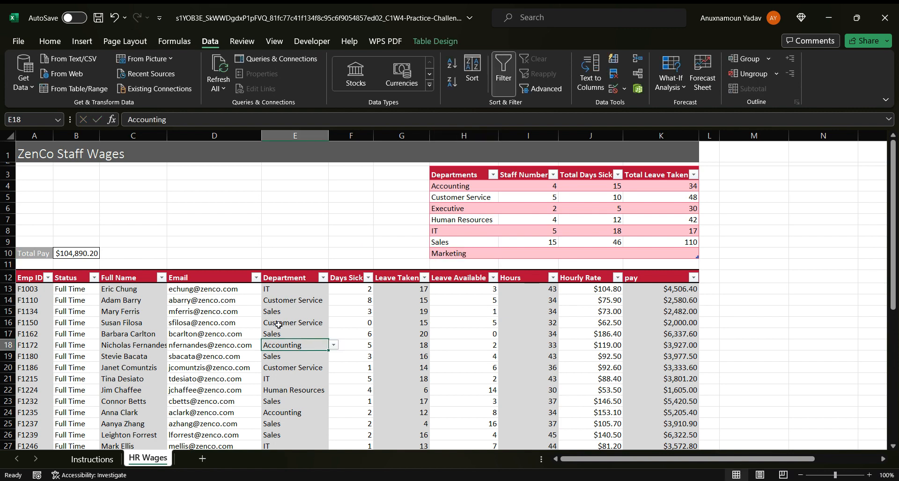
pyautogui.click(280, 323)
pyautogui.click(285, 312)
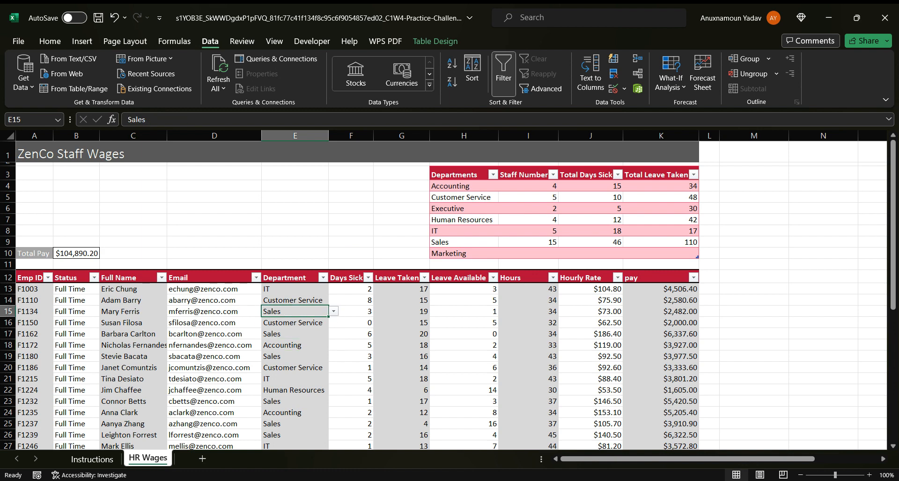
pyautogui.click(290, 382)
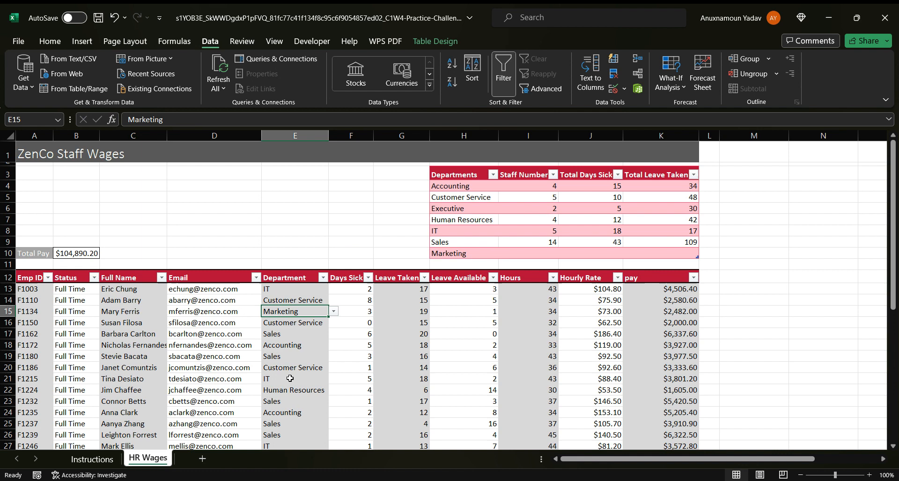
# Fill the Staff Number, Total Days Sick and Total Leave Taken formulas from the Sales row down to the Marketing row, I10:K10
pyautogui.click(555, 246)
pyautogui.moveTo(557, 247); pyautogui.dragTo(557, 255)
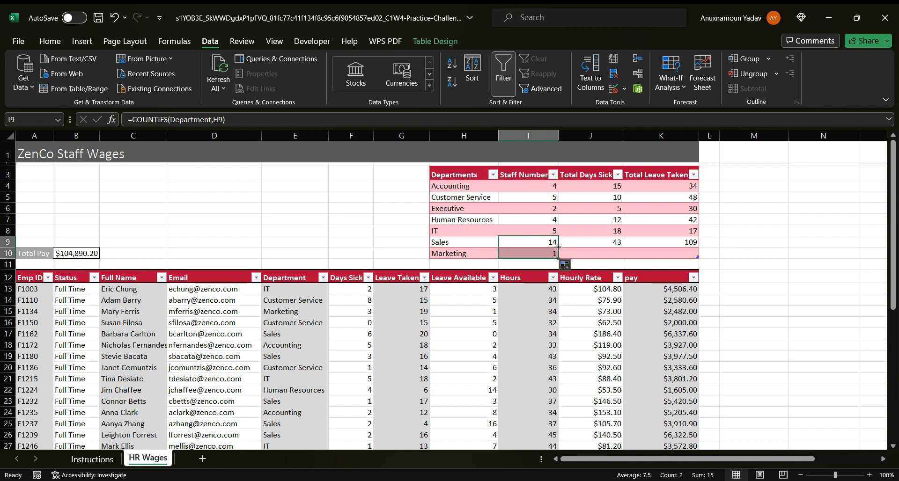
pyautogui.click(622, 243)
pyautogui.moveTo(622, 243); pyautogui.dragTo(625, 247)
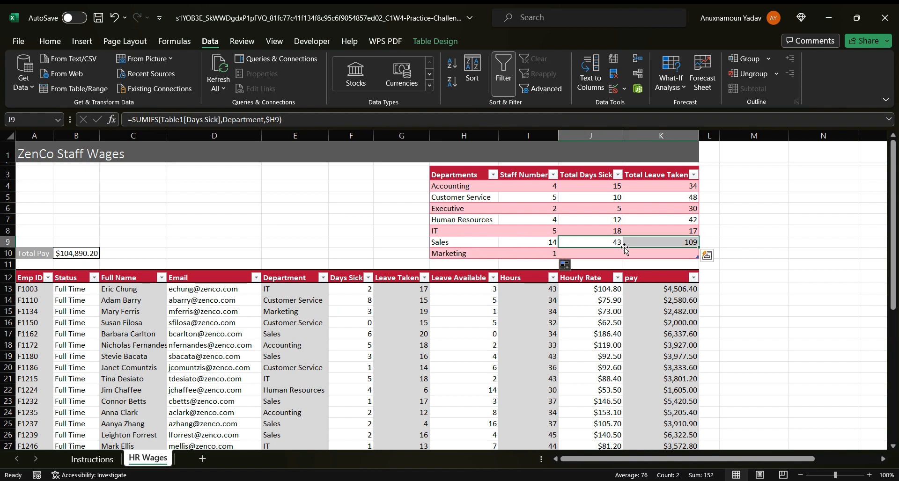
pyautogui.click(724, 252)
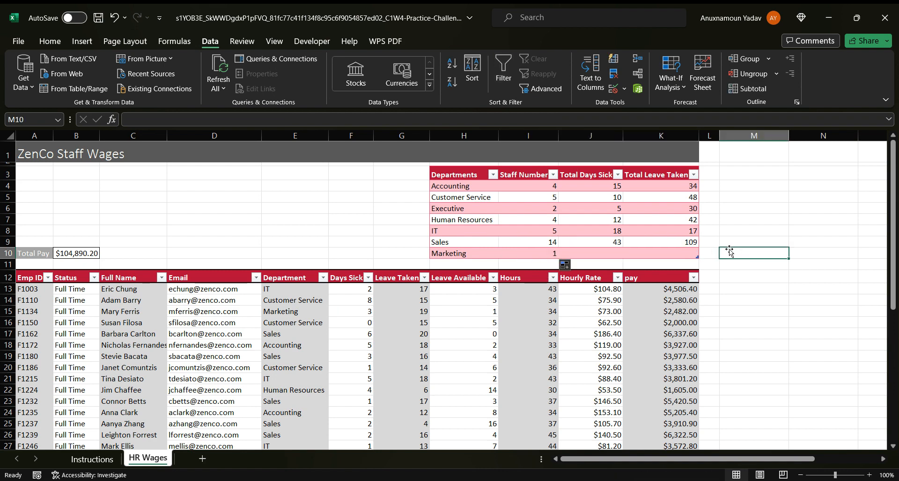
pyautogui.click(603, 240)
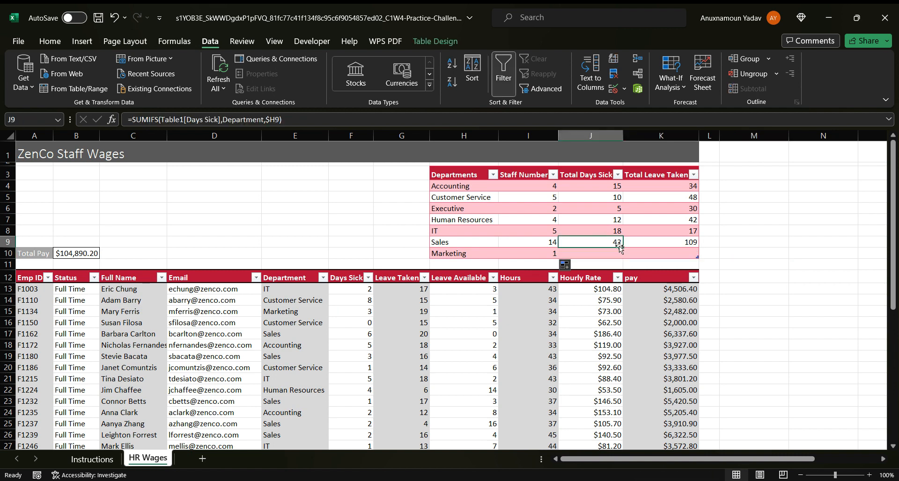
pyautogui.moveTo(623, 246); pyautogui.dragTo(624, 257)
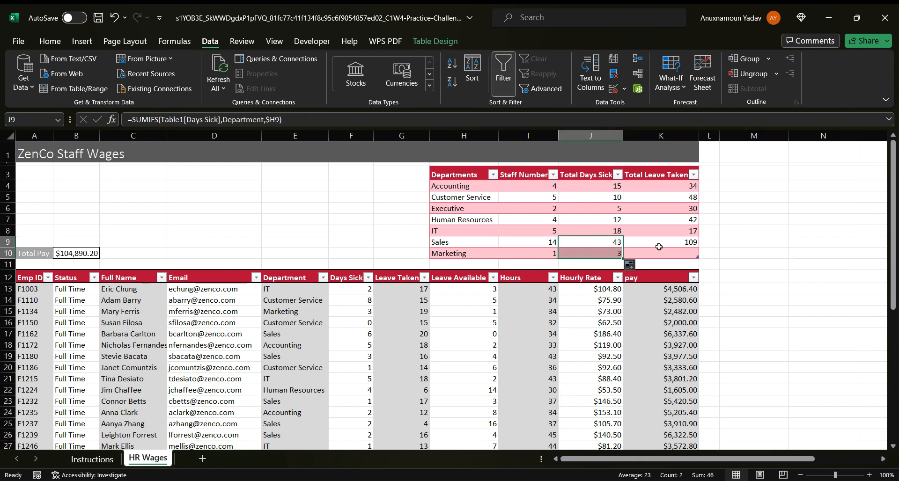
pyautogui.click(659, 246)
pyautogui.moveTo(699, 248); pyautogui.dragTo(700, 251)
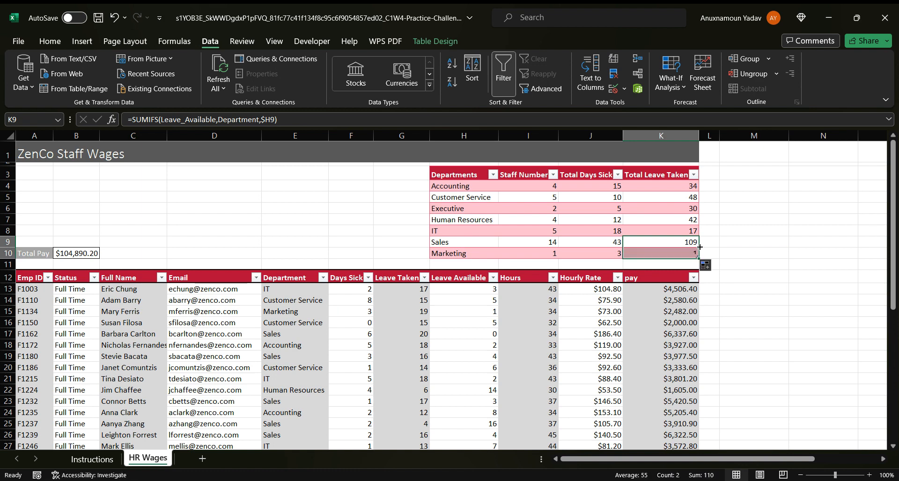
pyautogui.click(732, 249)
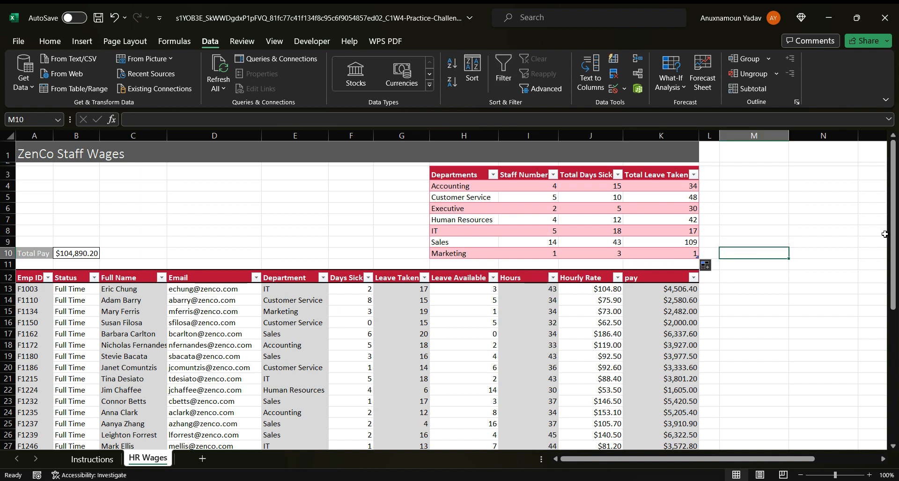
pyautogui.moveTo(892, 243); pyautogui.dragTo(888, 219)
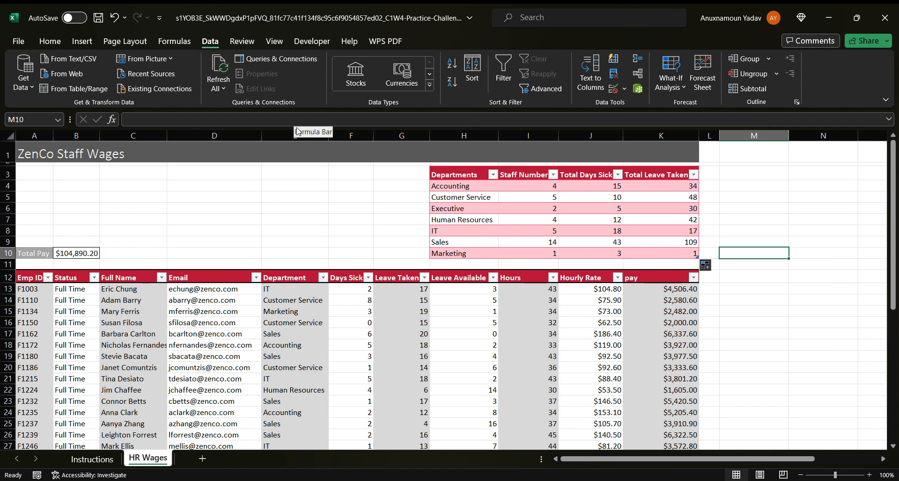
pyautogui.click(89, 41)
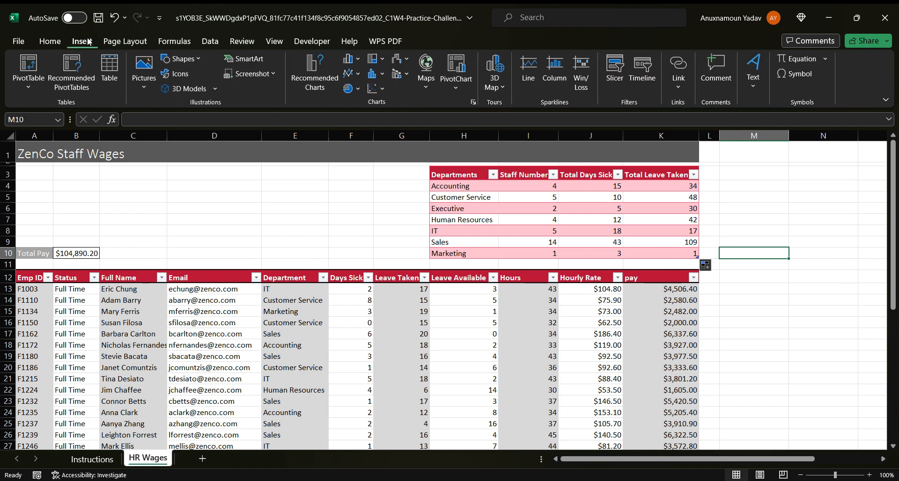
pyautogui.click(623, 69)
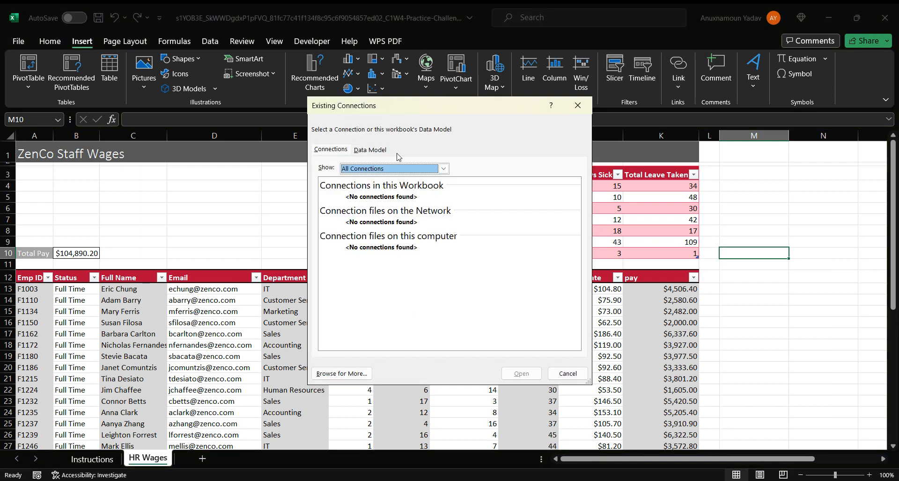
pyautogui.click(368, 150)
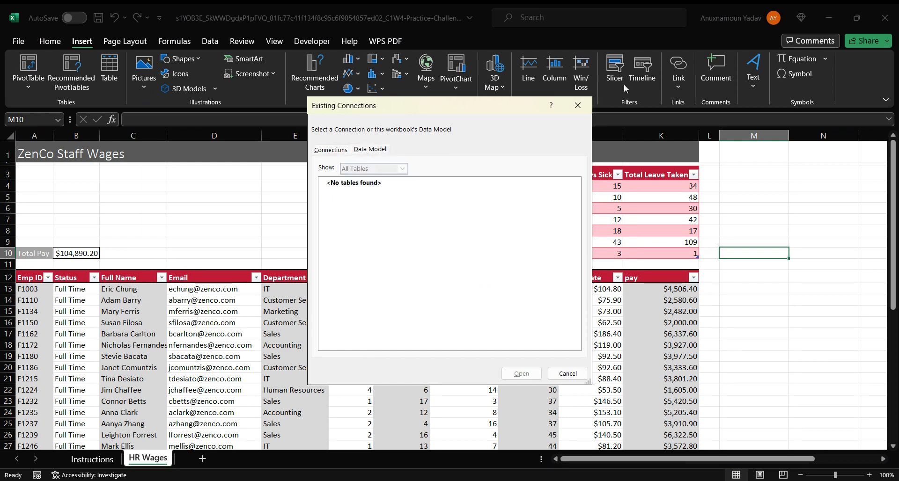
pyautogui.click(577, 105)
# Insert Status and Department slicers for the staff wages table
pyautogui.click(567, 333)
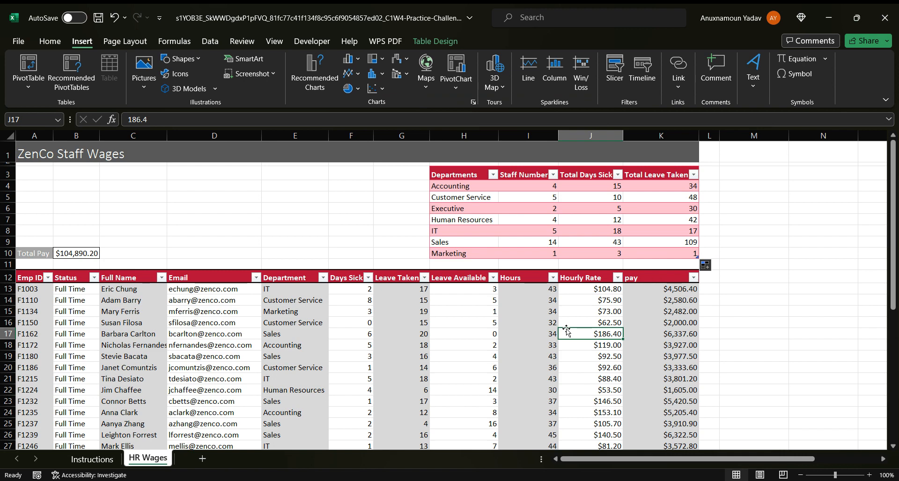
pyautogui.click(621, 73)
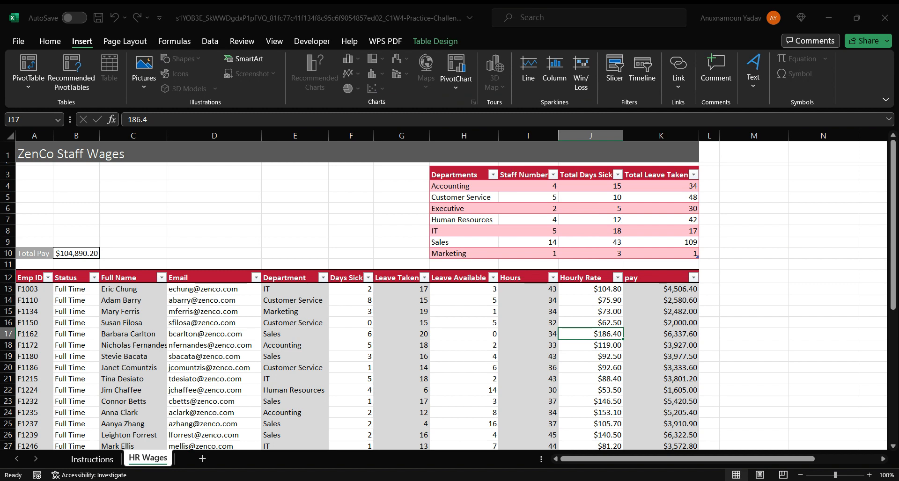
pyautogui.click(243, 298)
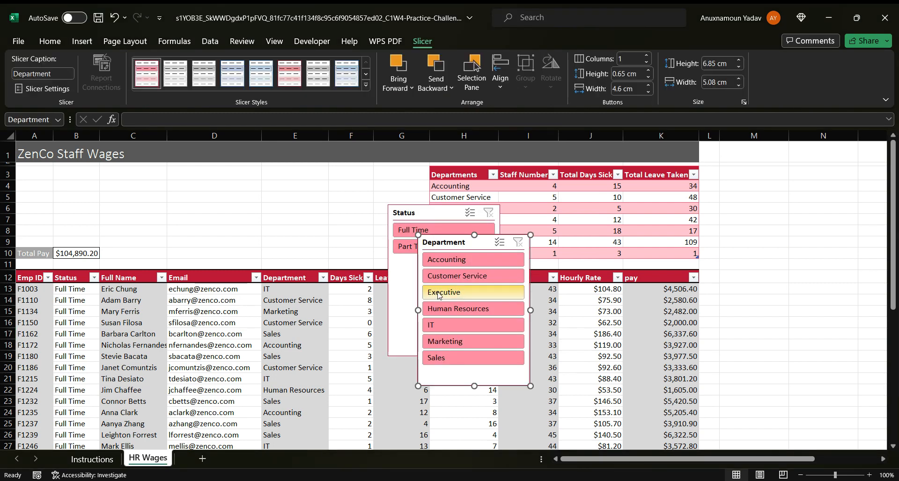
# Place the Department slicer above the wages table, shorten it to about 4.49 cm, and move the Status slicer beside it
pyautogui.moveTo(466, 240); pyautogui.dragTo(191, 171)
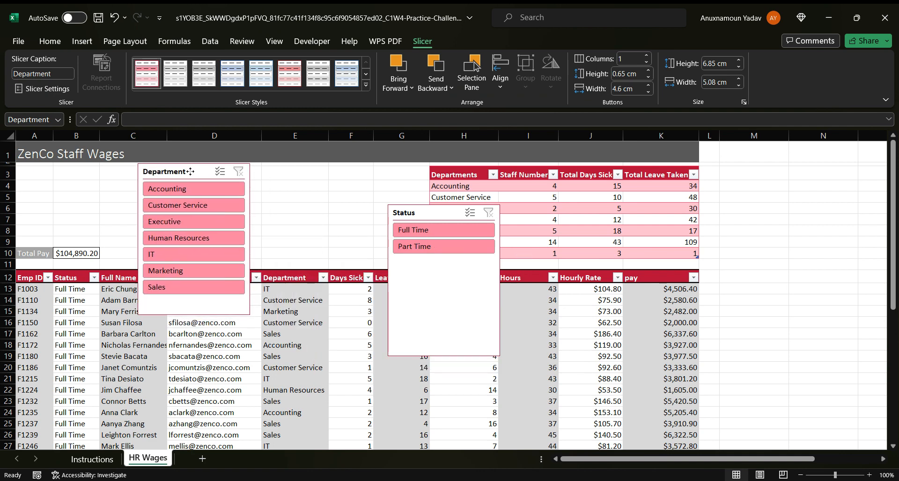
pyautogui.moveTo(195, 316); pyautogui.dragTo(195, 264)
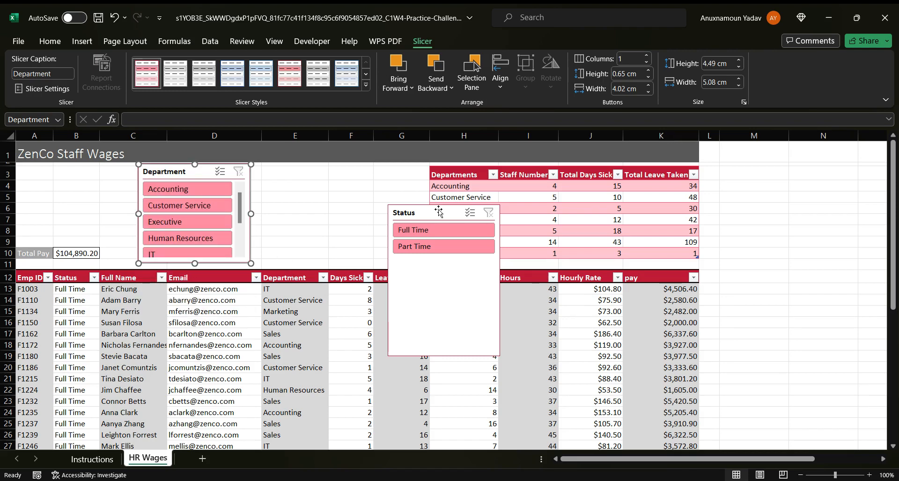
pyautogui.moveTo(439, 213); pyautogui.dragTo(334, 168)
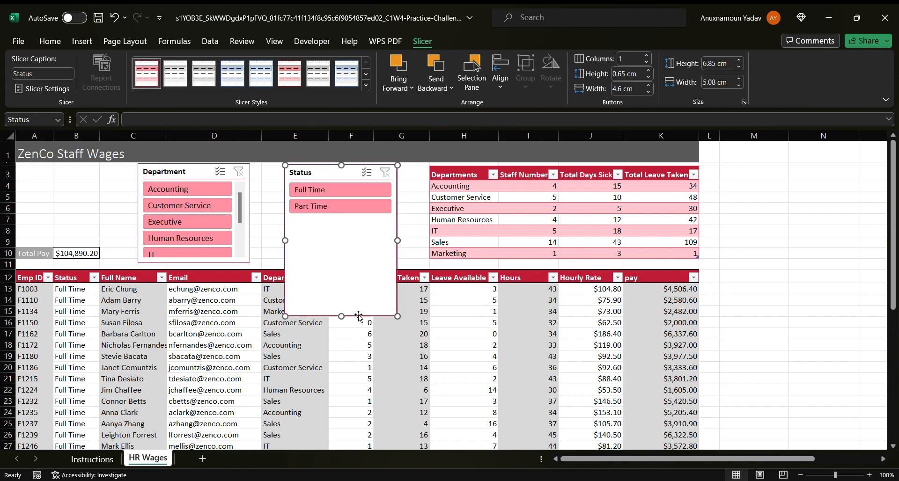
# Shorten the Status slicer to about 3.58 cm and filter the wages table with the slicers to Part Time IT staff
pyautogui.moveTo(341, 317); pyautogui.dragTo(329, 244)
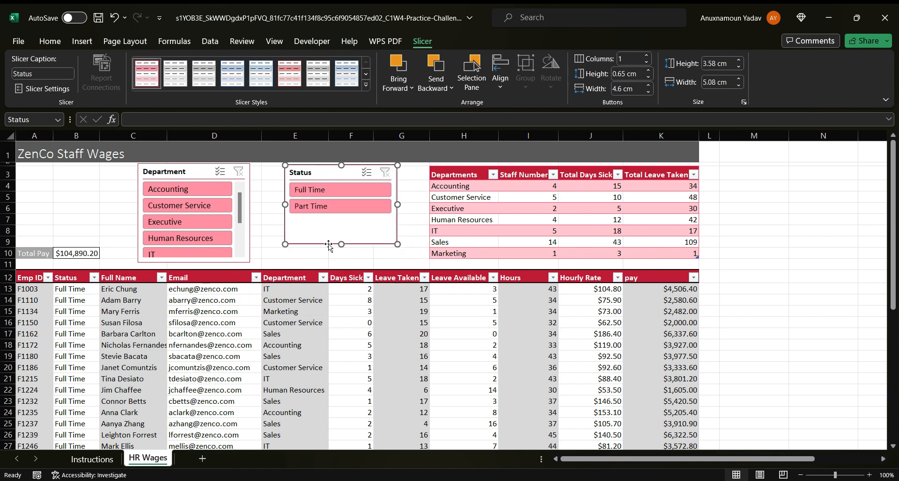
pyautogui.click(344, 193)
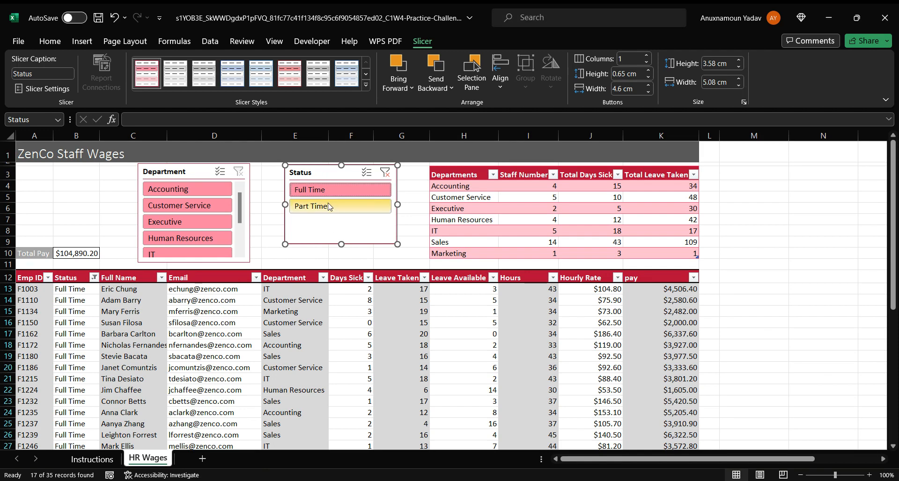
pyautogui.click(342, 207)
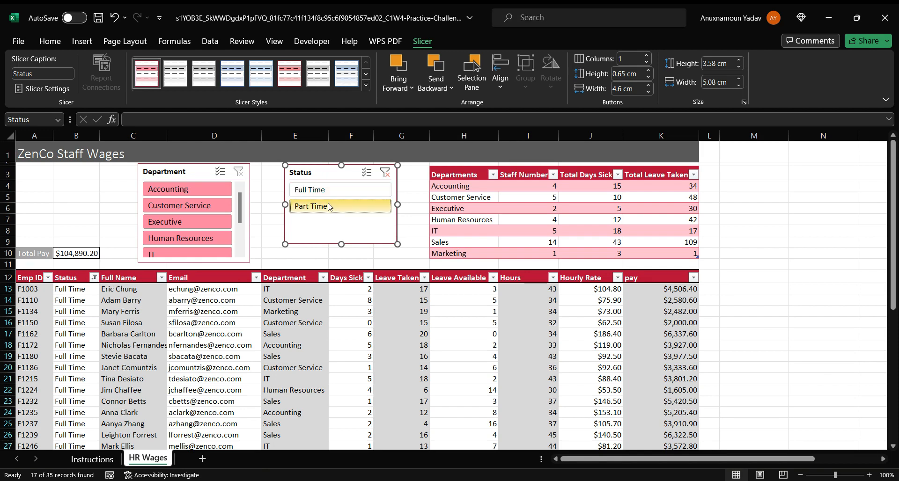
pyautogui.click(186, 254)
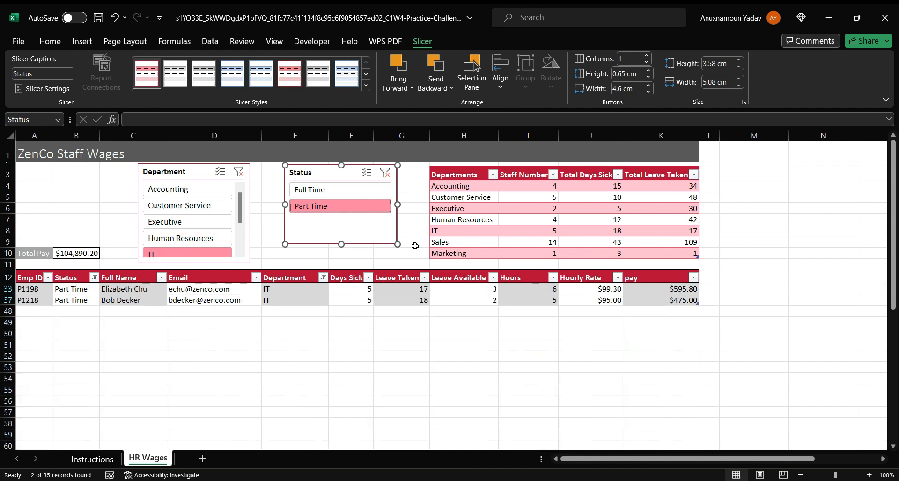
# Add a total row to the staff wages table
pyautogui.click(381, 291)
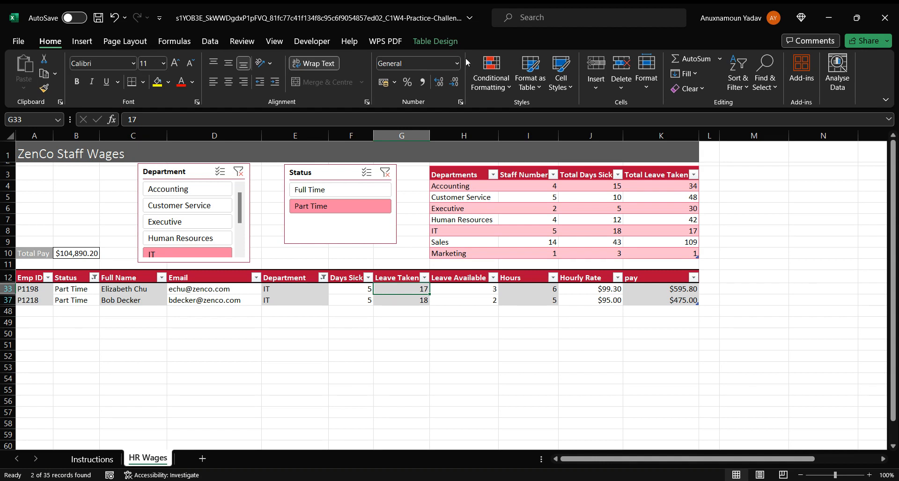
pyautogui.click(443, 40)
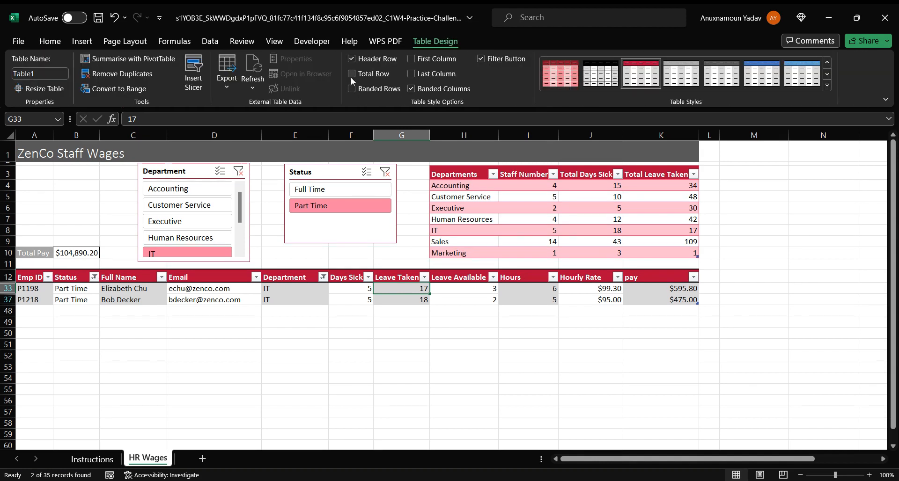
pyautogui.click(352, 74)
pyautogui.click(423, 371)
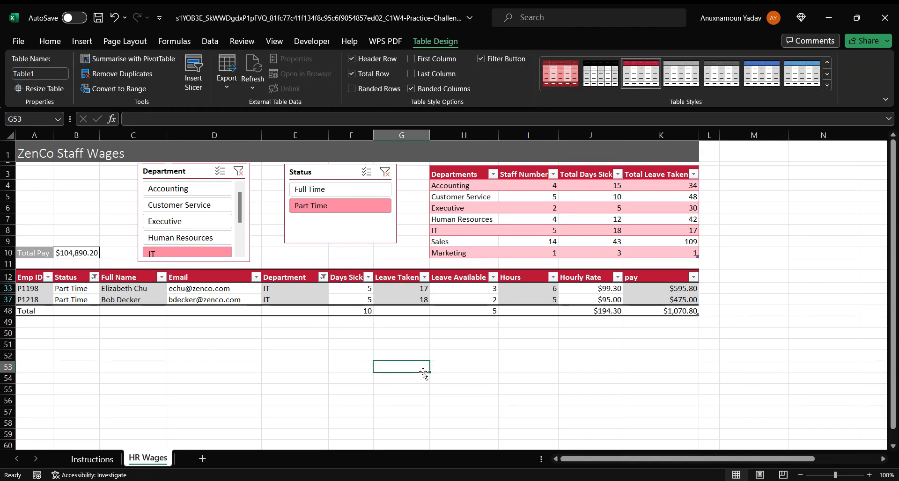
# Switch the Status slicer to Full Time while keeping the Department slicer filtered to IT
pyautogui.click(603, 300)
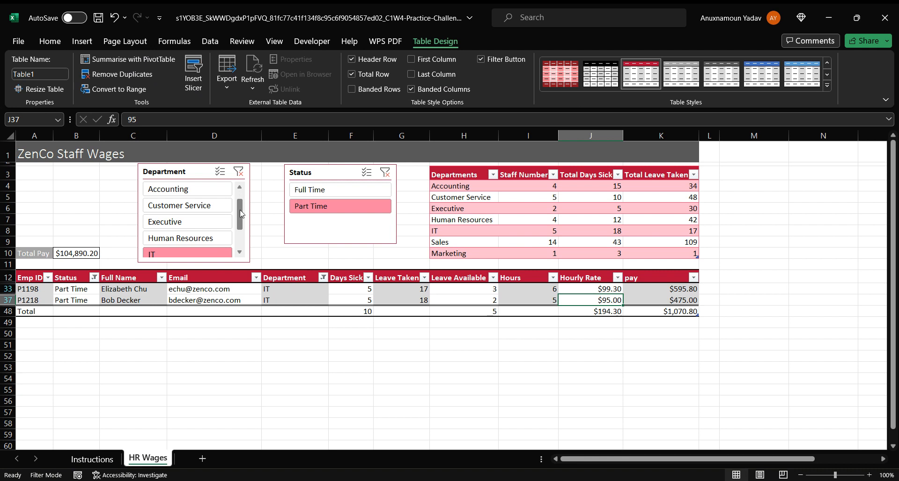
pyautogui.scroll(-2, 240, 210)
pyautogui.click(314, 190)
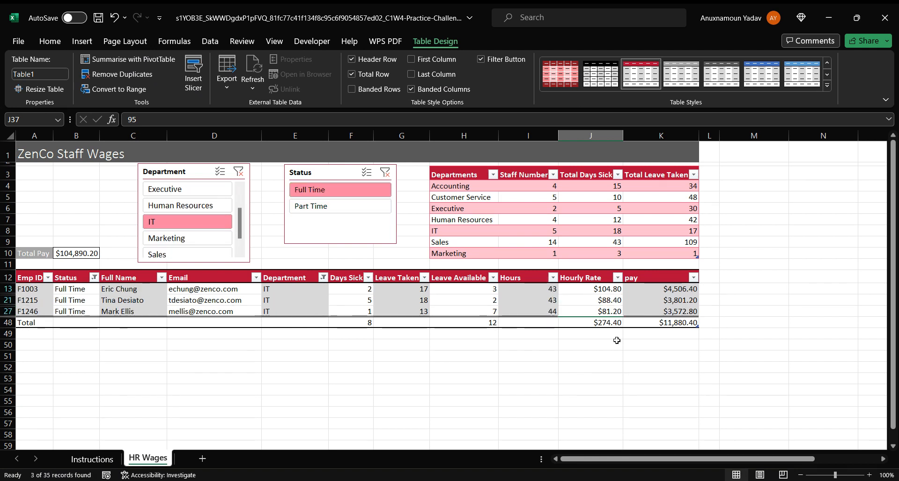
# Make the total row calculate the Average of the Hourly Rate column in J48
pyautogui.click(618, 323)
pyautogui.click(628, 322)
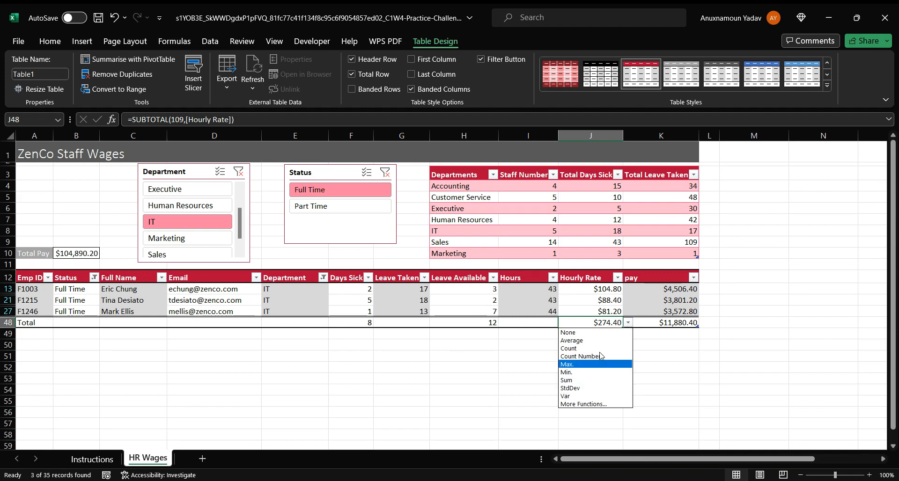
pyautogui.click(569, 341)
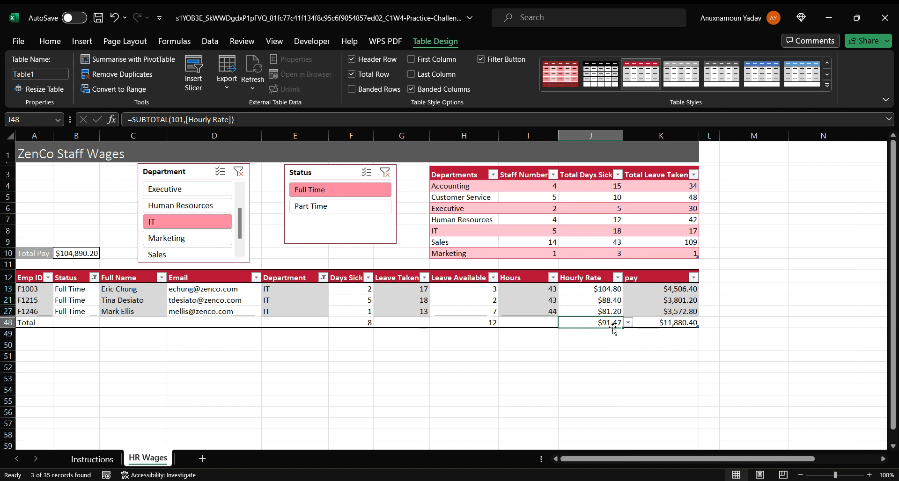
# Enter 91.47 in O47 on the Instructions sheet as the answer to question 14
pyautogui.click(96, 461)
pyautogui.moveTo(892, 191); pyautogui.dragTo(892, 355)
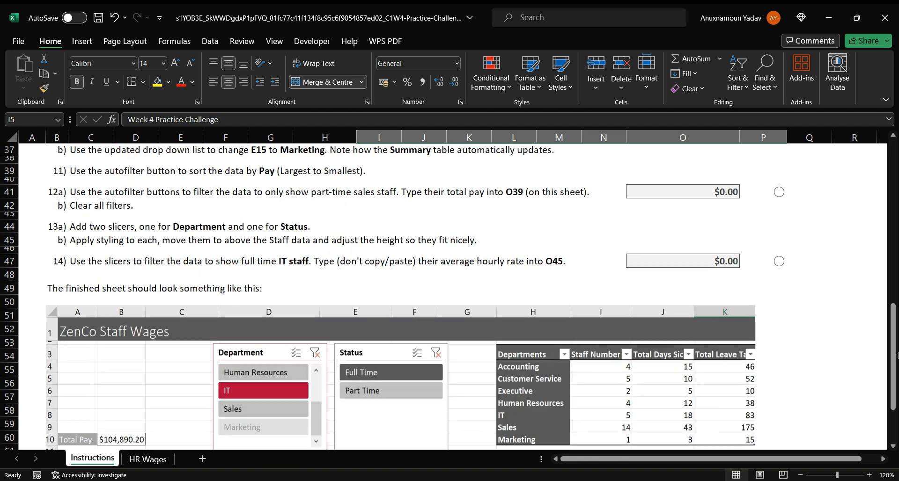
pyautogui.click(733, 264)
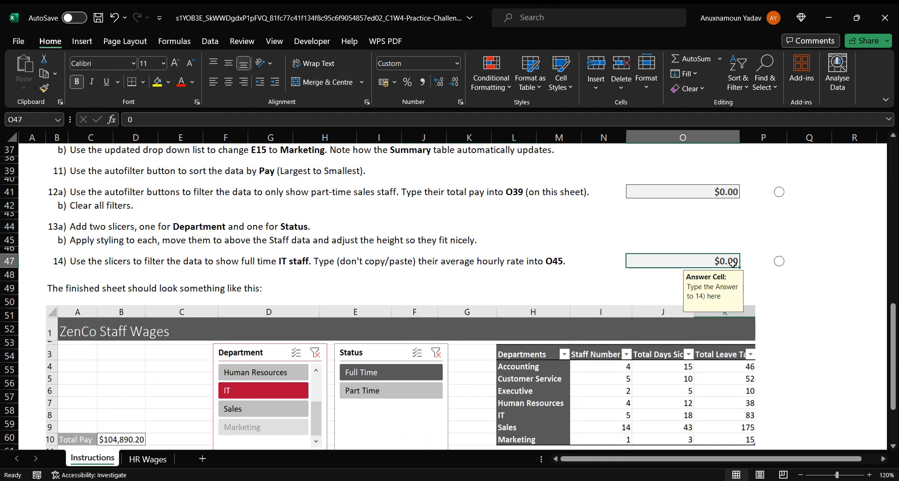
pyautogui.write('9')
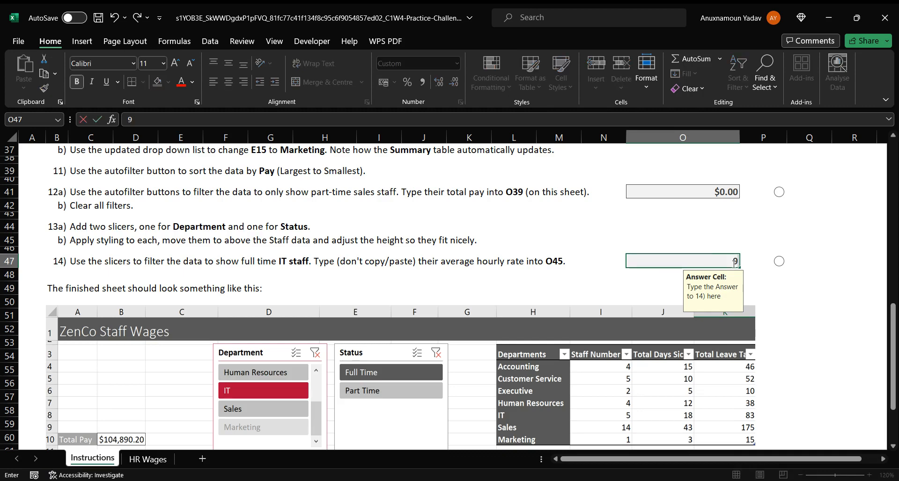
pyautogui.write('1.47')
pyautogui.press('Return')
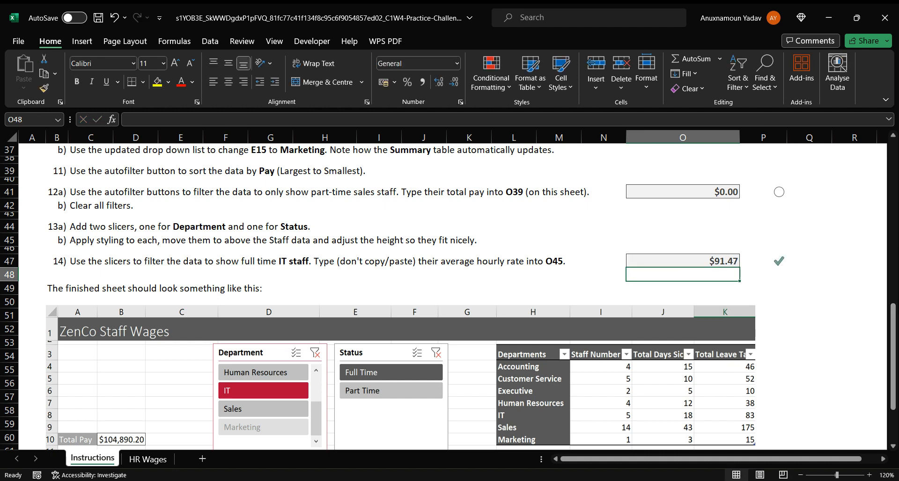
# Compare the finished-sheet example on the Instructions sheet with the HR Wages sheet and minimize the workbook window
pyautogui.moveTo(894, 352); pyautogui.dragTo(894, 384)
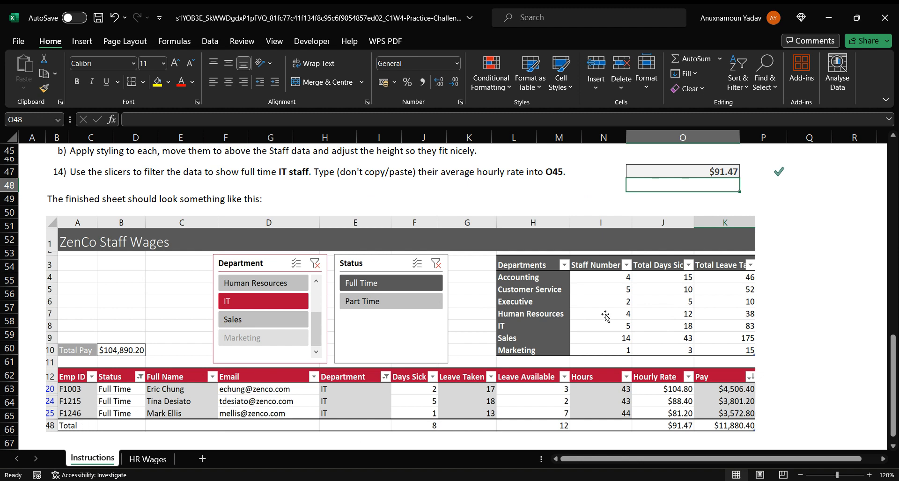
pyautogui.click(141, 459)
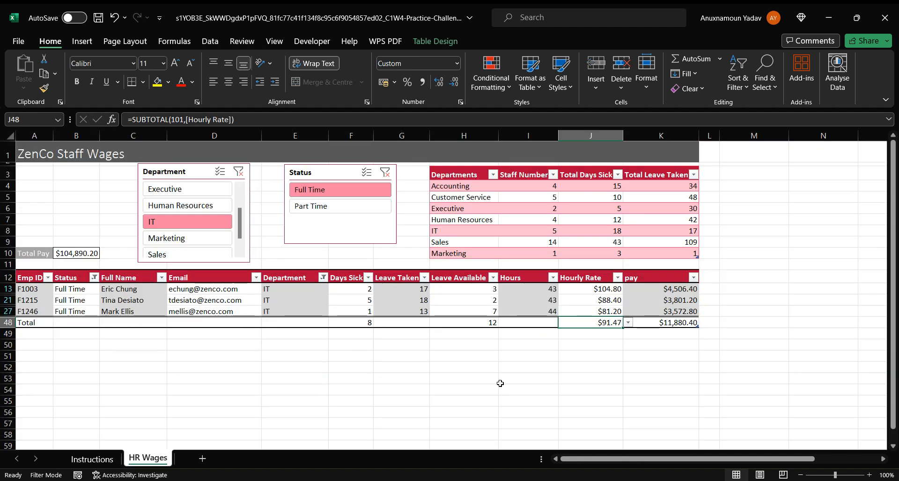
pyautogui.click(833, 15)
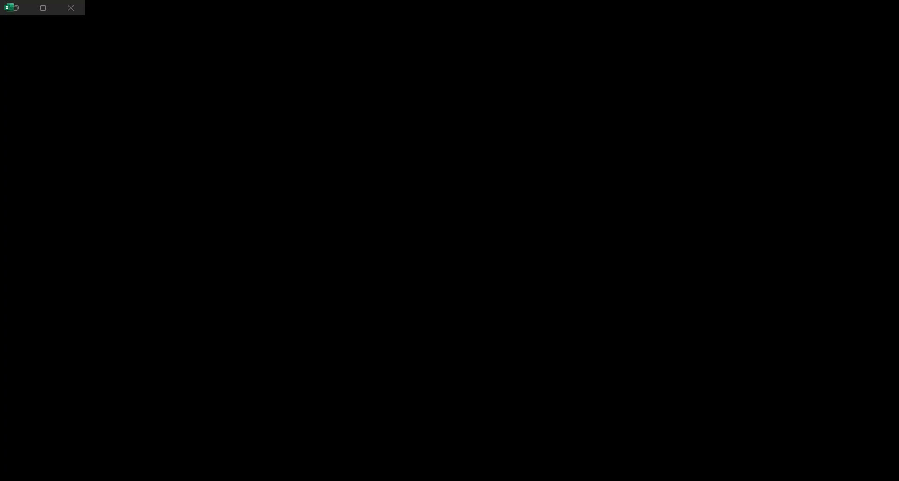